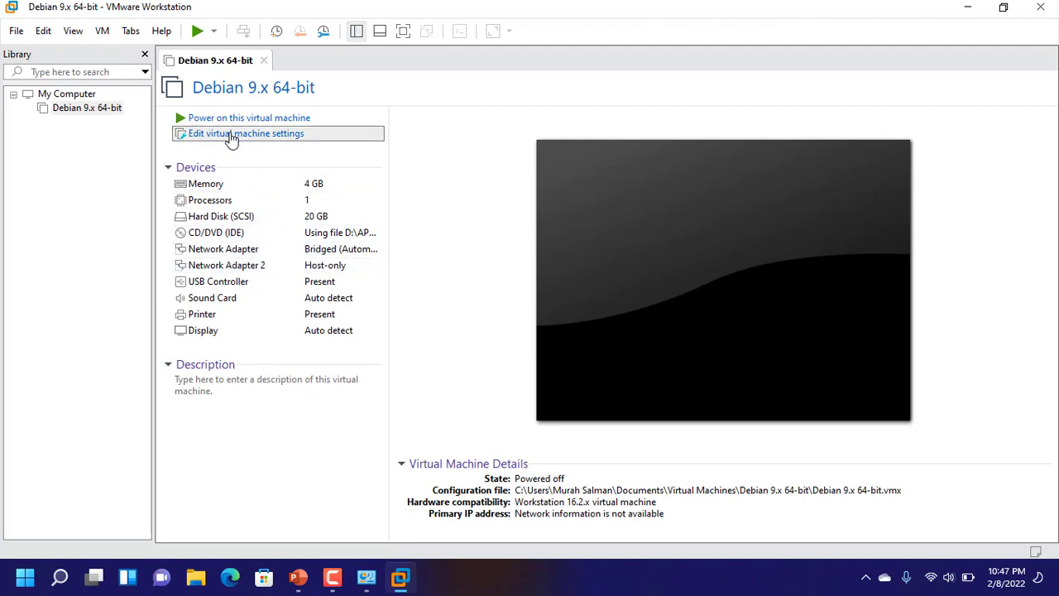
left_click(260, 134)
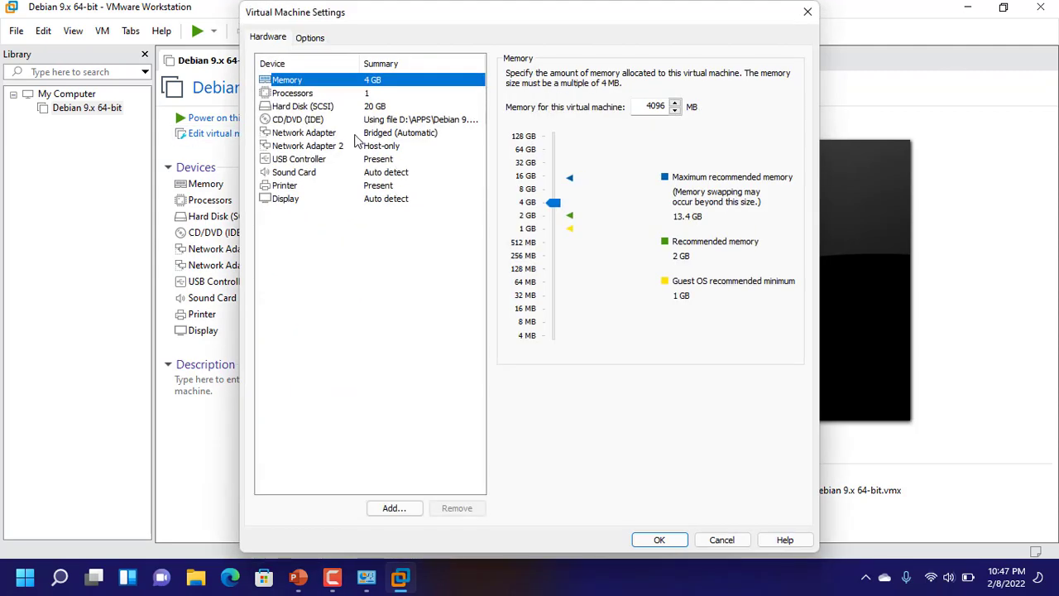
left_click(364, 134)
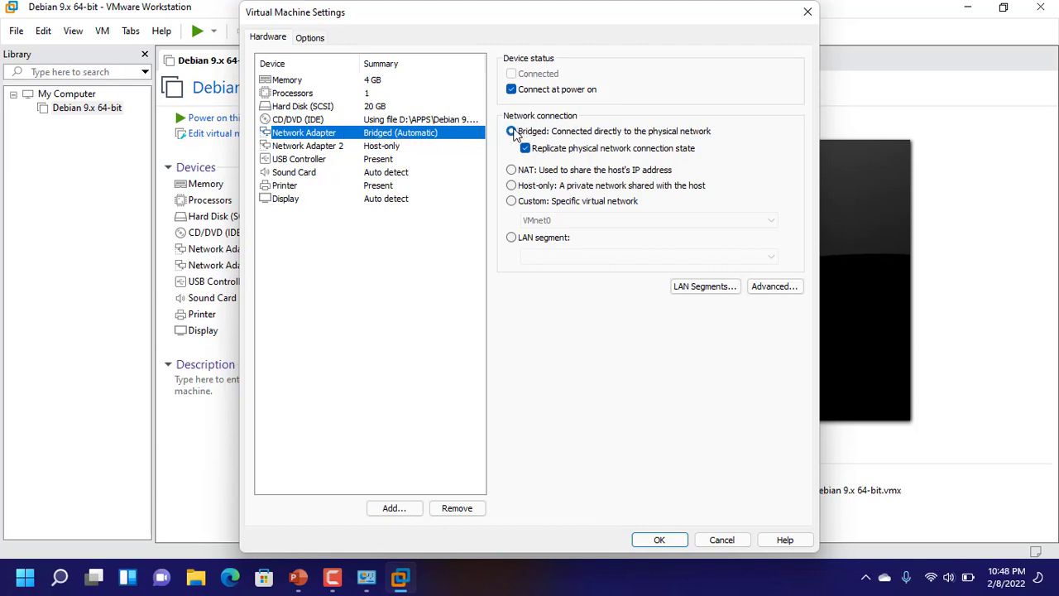
left_click(339, 149)
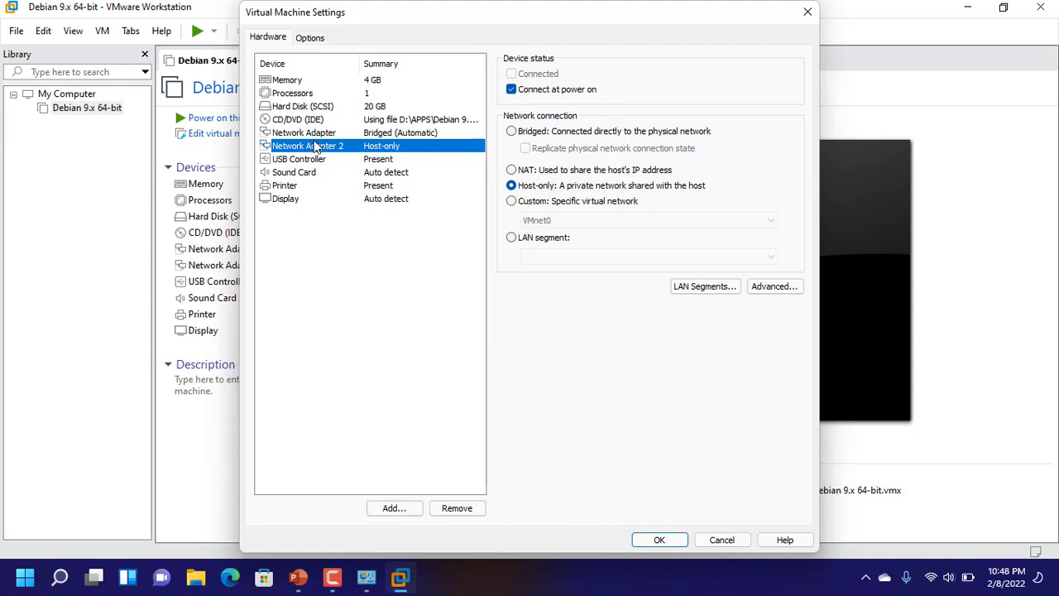
left_click(393, 510)
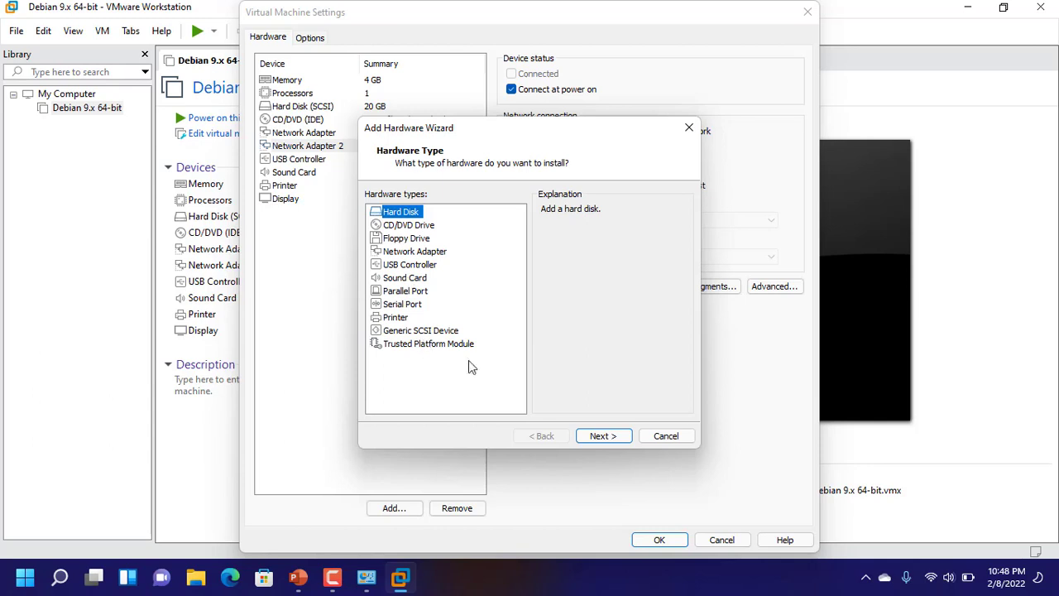
left_click(666, 435)
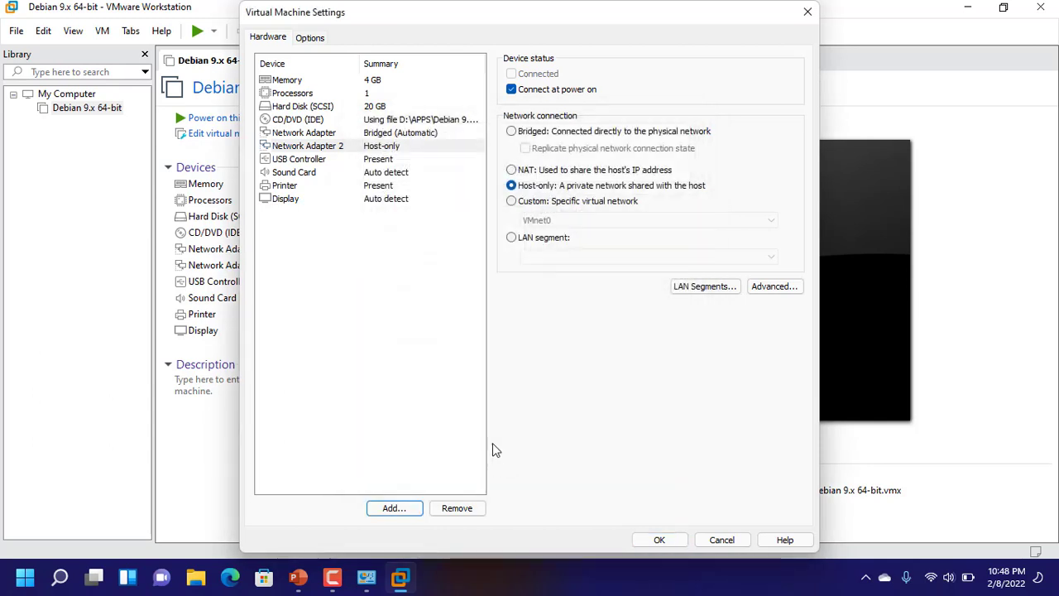
left_click(311, 133)
left_click(311, 145)
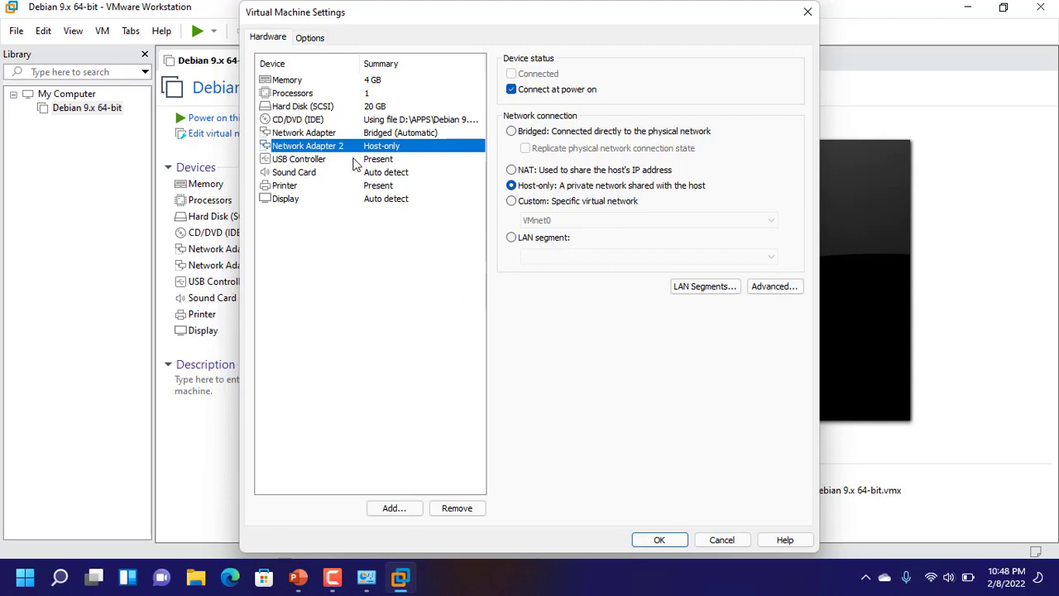
left_click(318, 133)
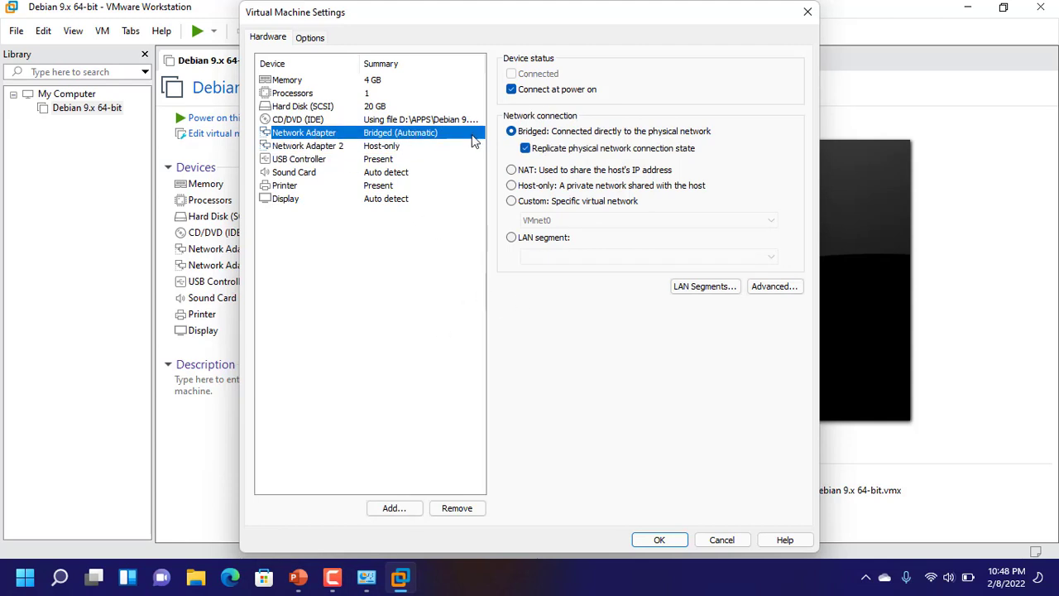
left_click(331, 147)
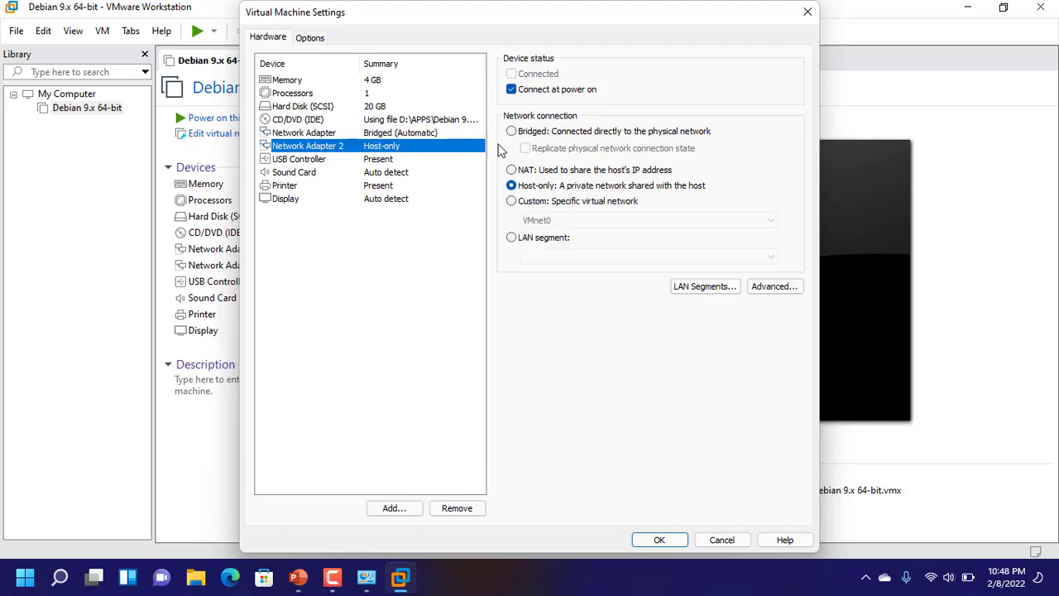
left_click(716, 543)
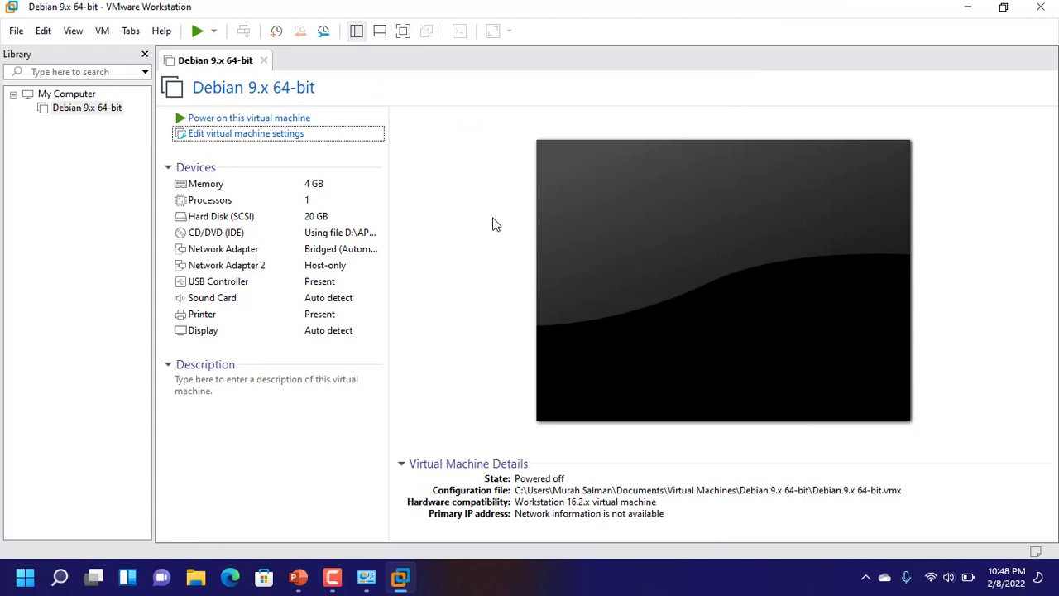
Open the Virtual Network Editor with administrator rights to allow changes
left_click(41, 33)
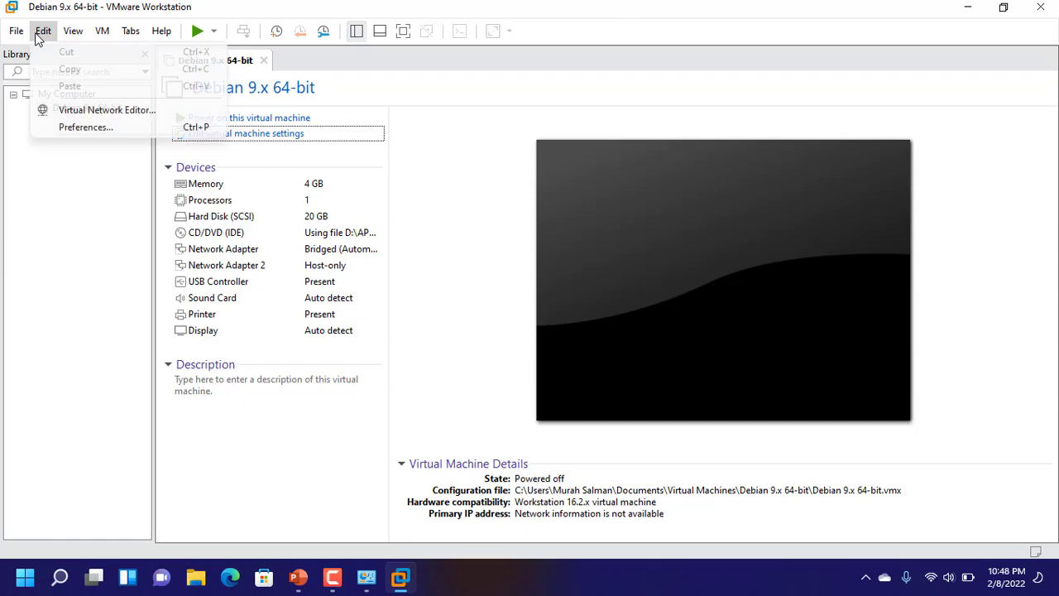
left_click(69, 114)
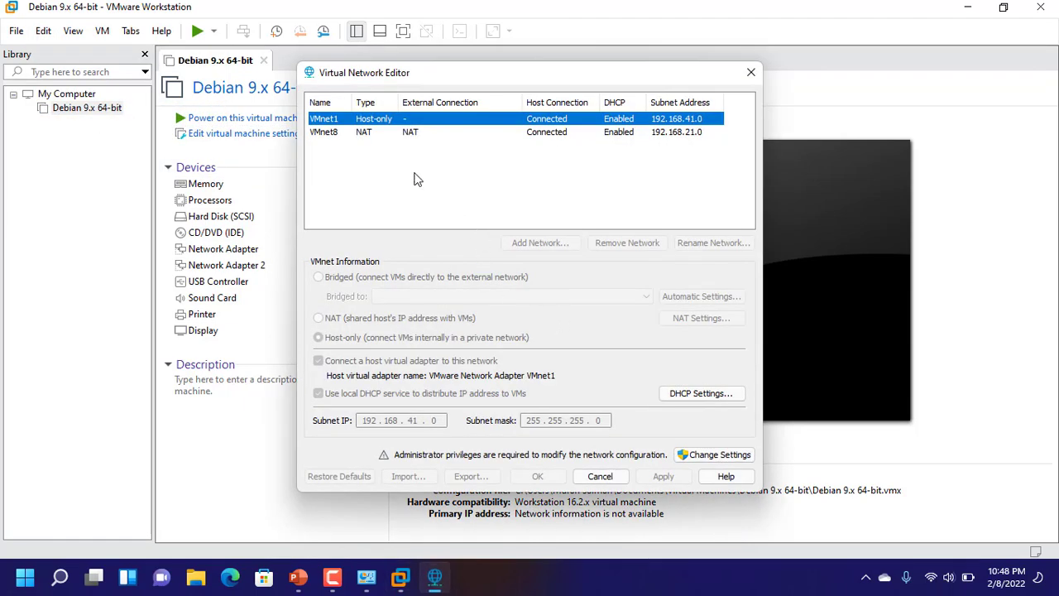
left_click(733, 460)
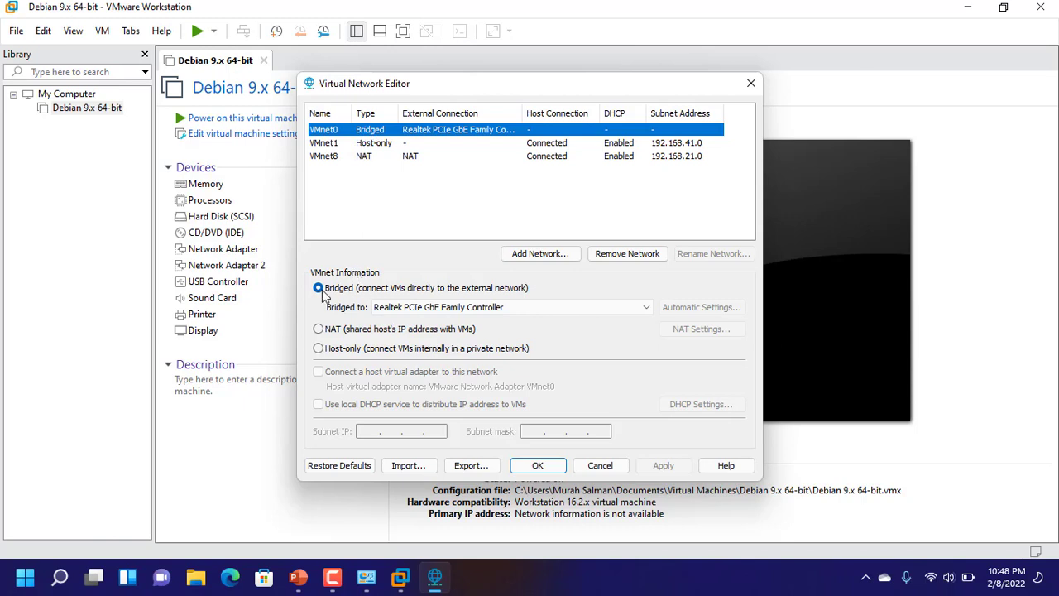
Bridge VMnet0 to the Intel(R) Dual Band Wireless-AC 3168 adapter, review VMnet1, and save
left_click(630, 308)
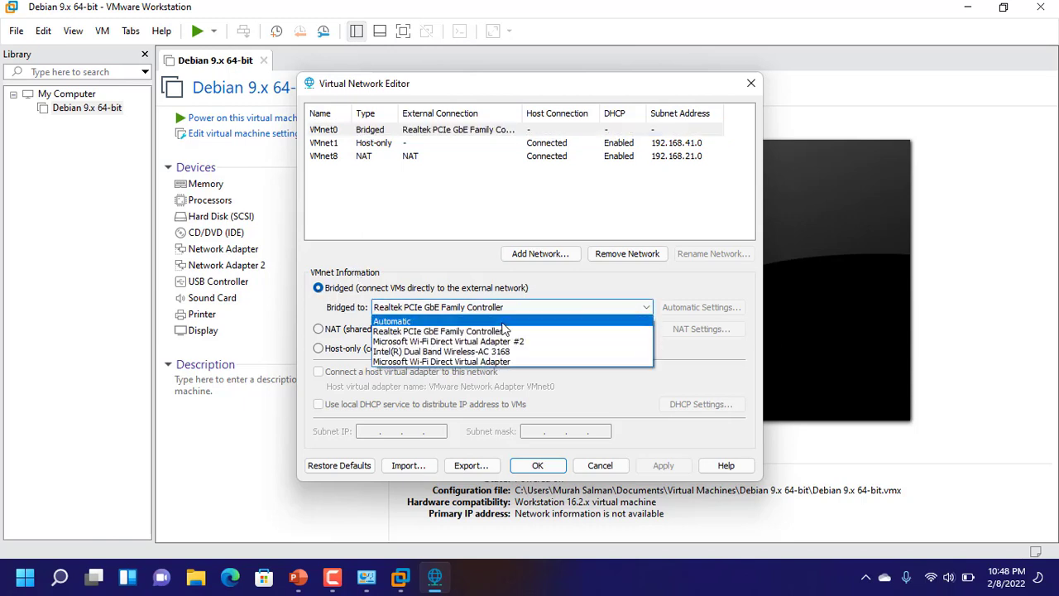
left_click(423, 357)
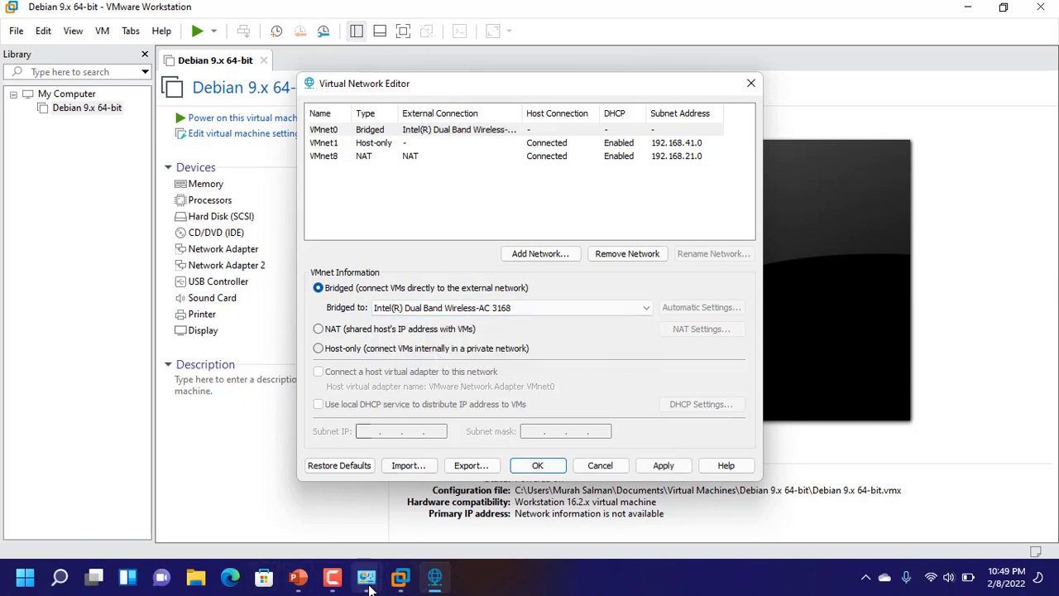
mouse_move(367, 576)
left_click(418, 523)
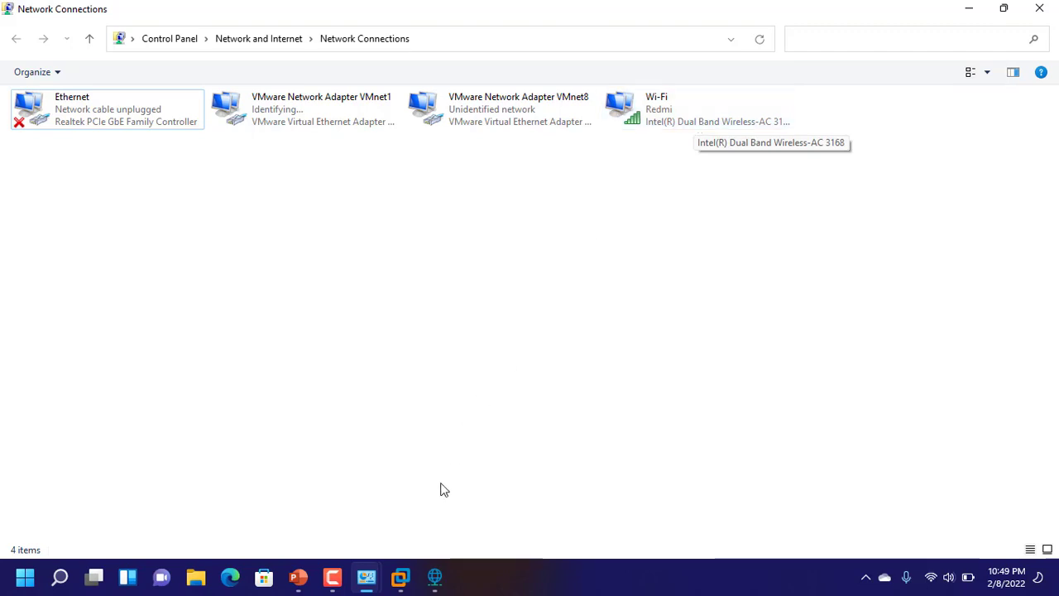
left_click(429, 581)
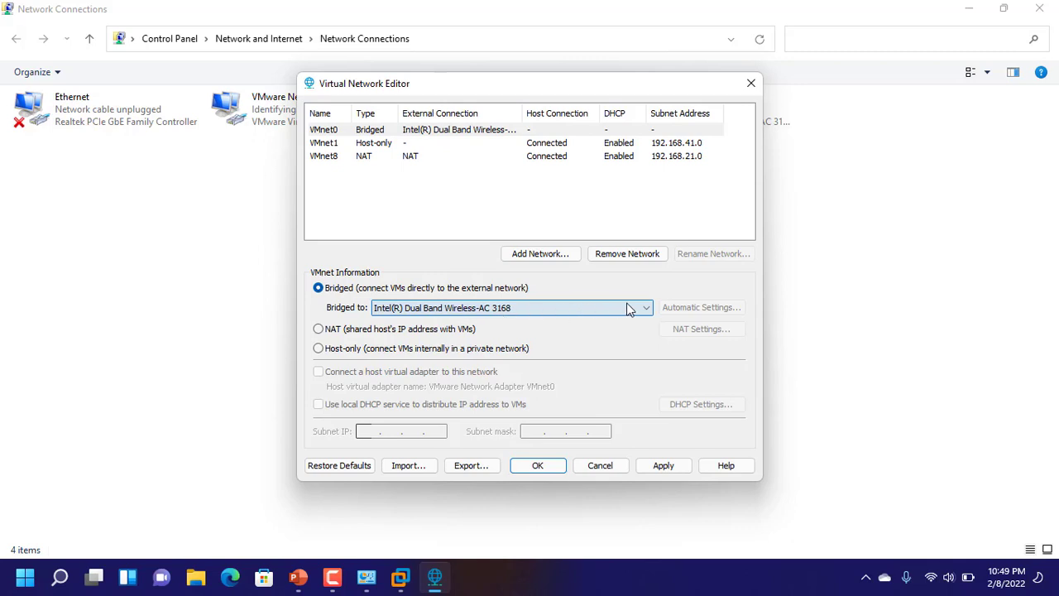
left_click(326, 144)
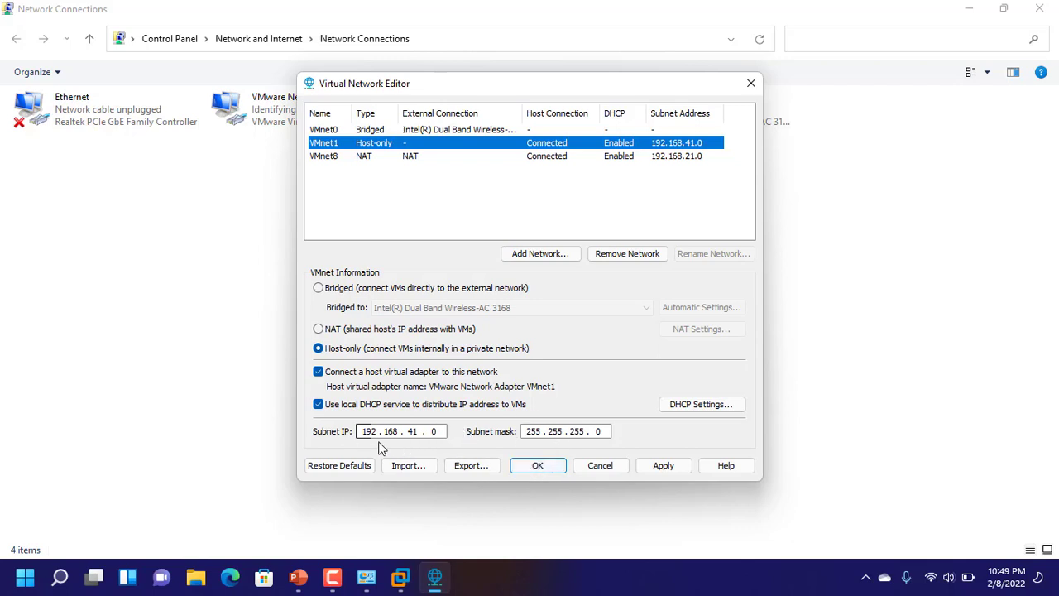
left_click(539, 466)
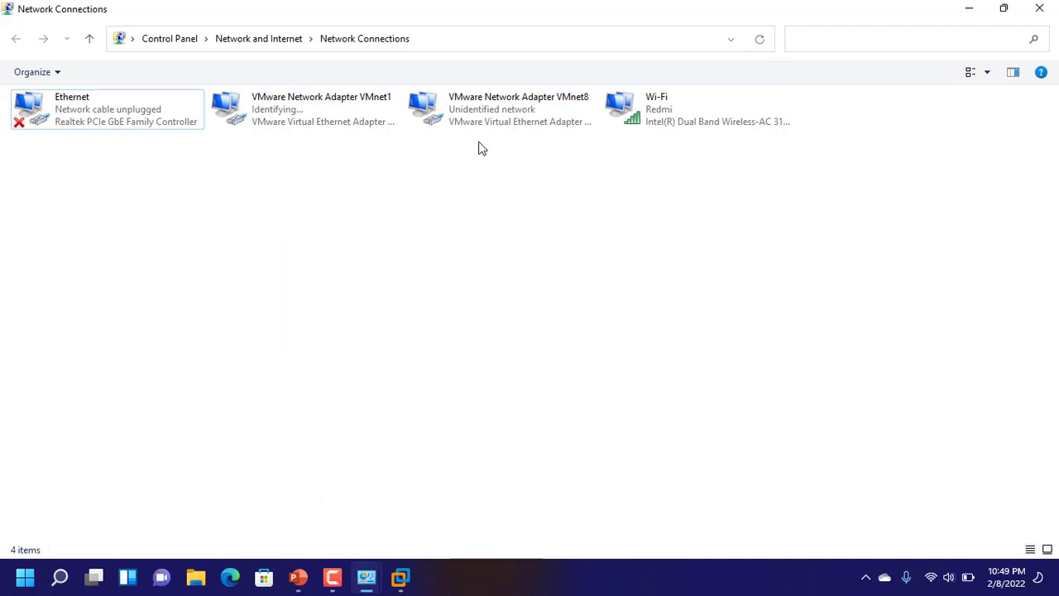
Set VMware Network Adapter VMnet1 IPv4 to static 192.168.100.2/255.255.255.0, gateway 192.168.100.1, DNS 8.8.8.8
left_click(290, 118)
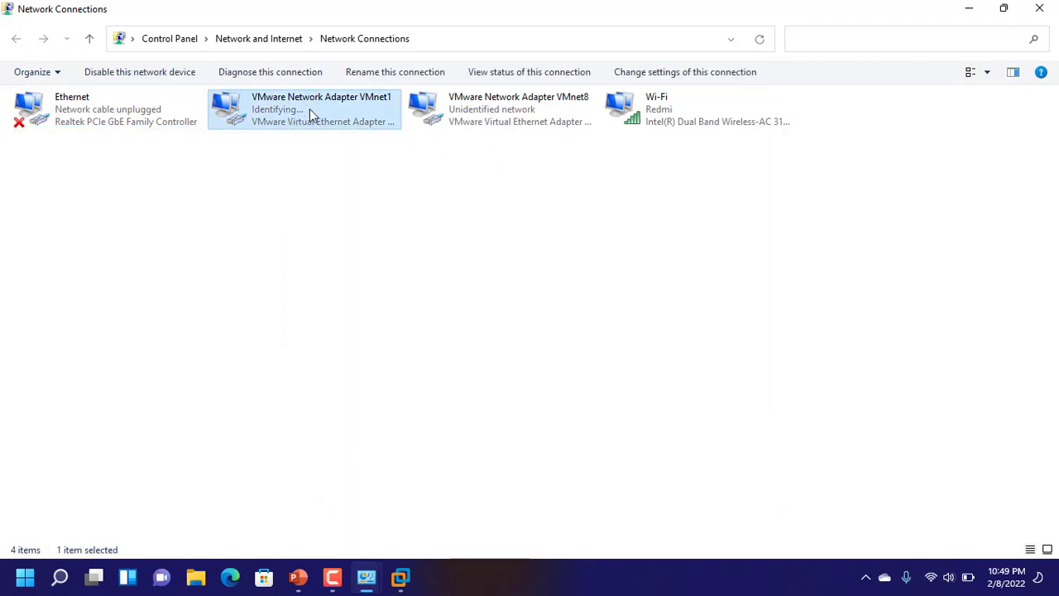
right_click(309, 108)
left_click(361, 259)
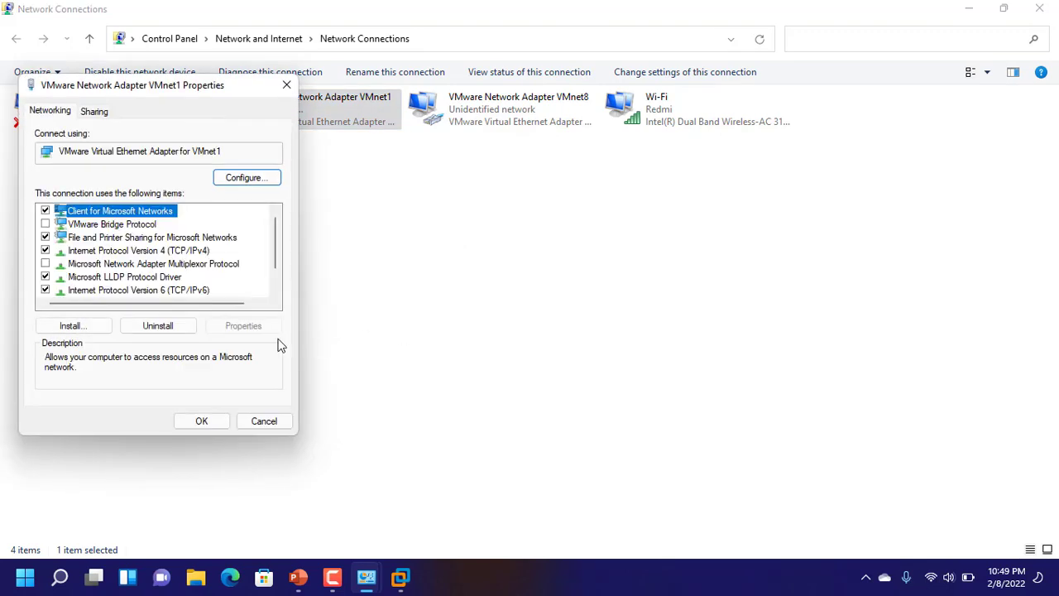
left_click(171, 250)
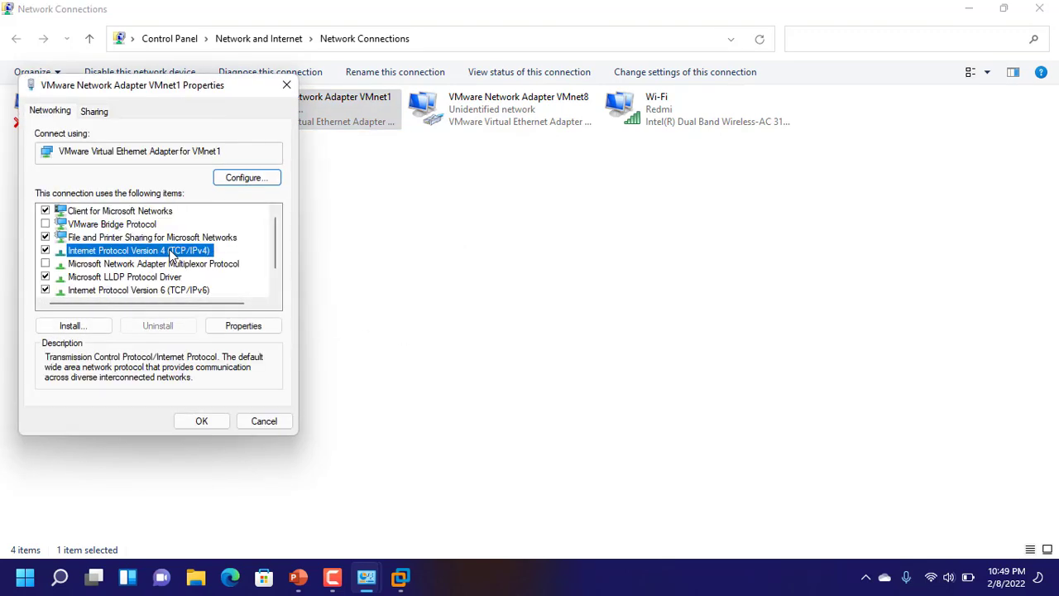
left_click(243, 325)
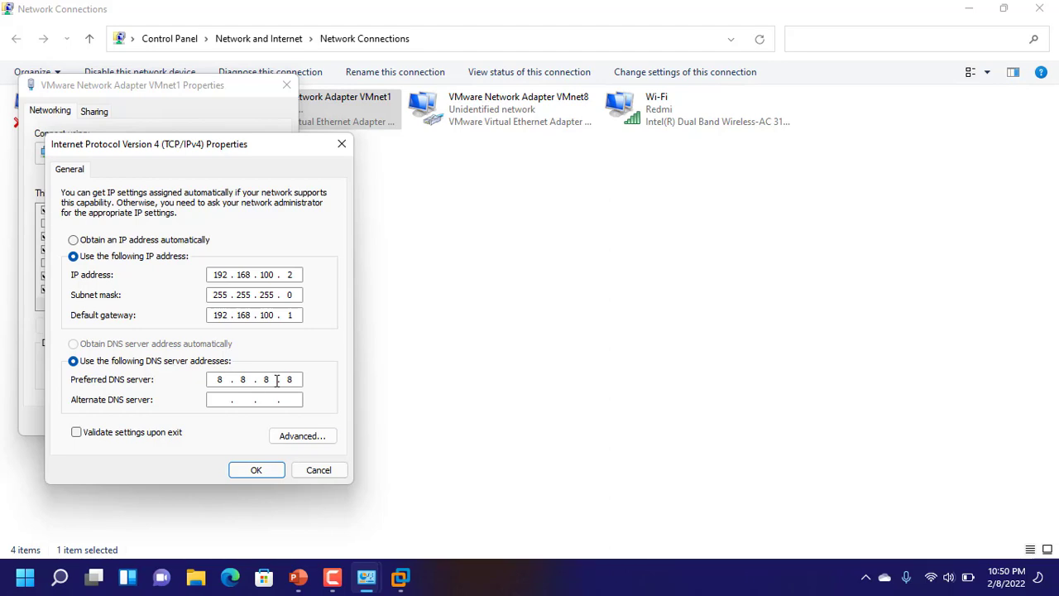
left_click(271, 477)
left_click(204, 425)
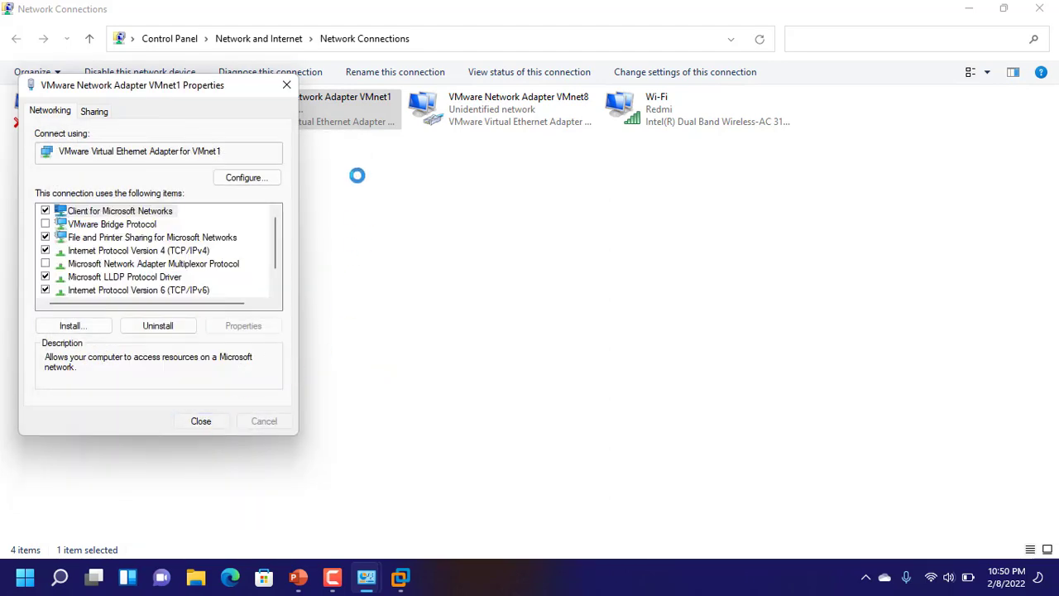
Power on the Debian 9.x VM, view the network diagram slide while it boots, then return
left_click(400, 577)
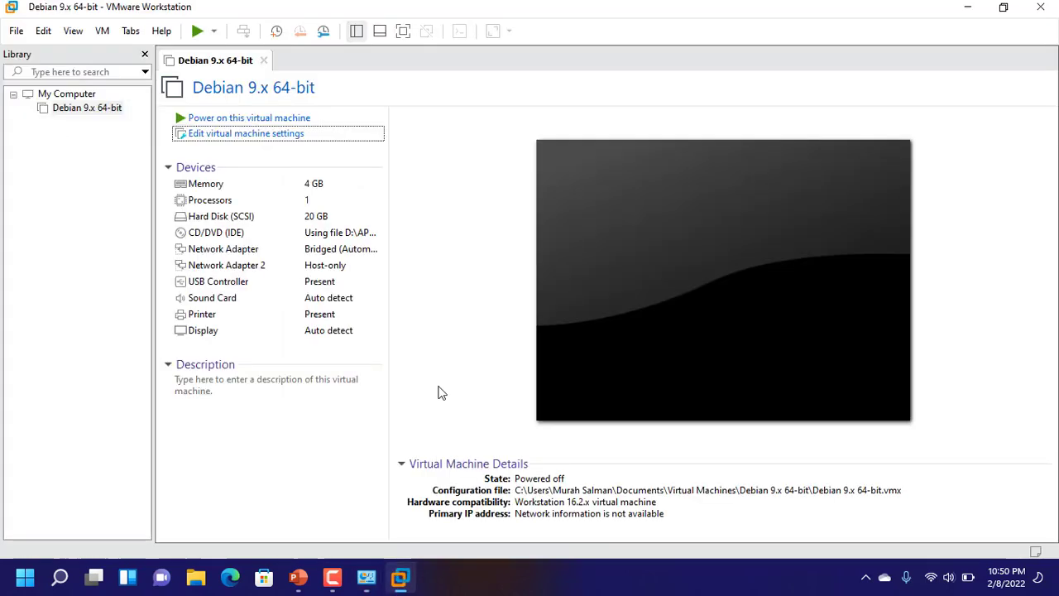
left_click(244, 121)
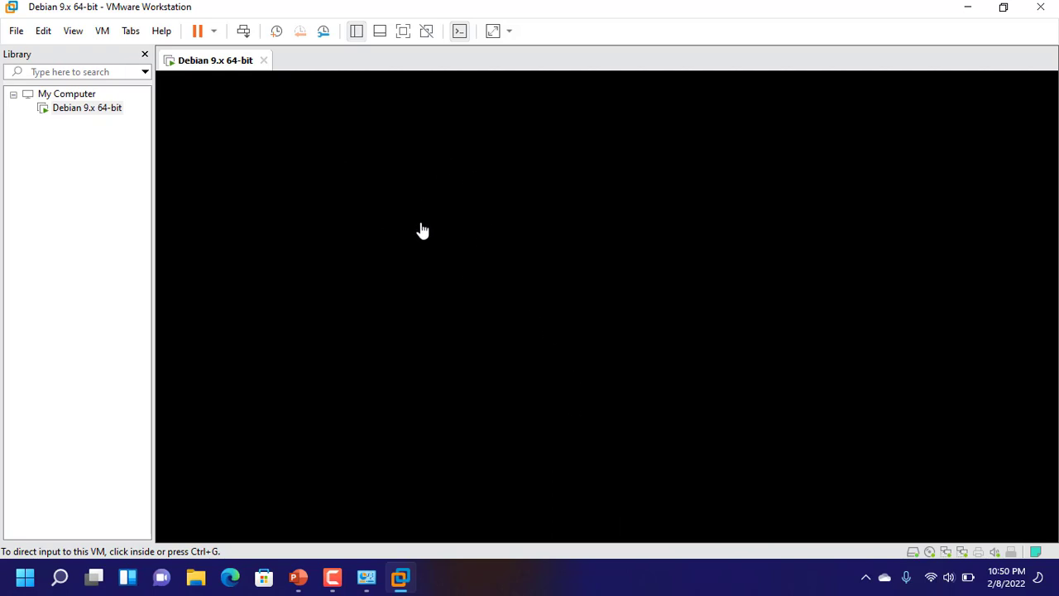
left_click(332, 578)
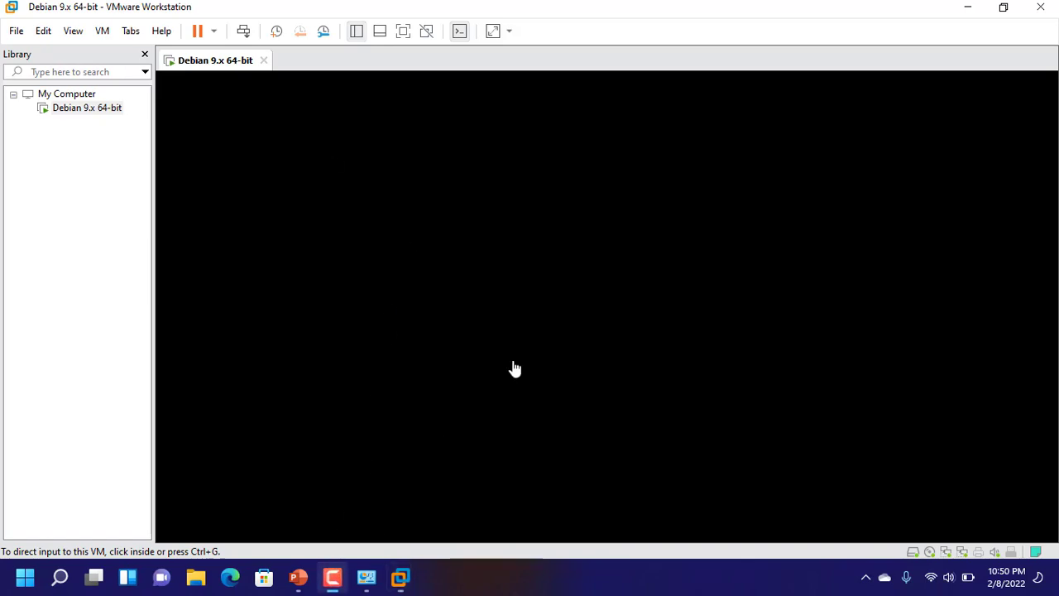
left_click(299, 578)
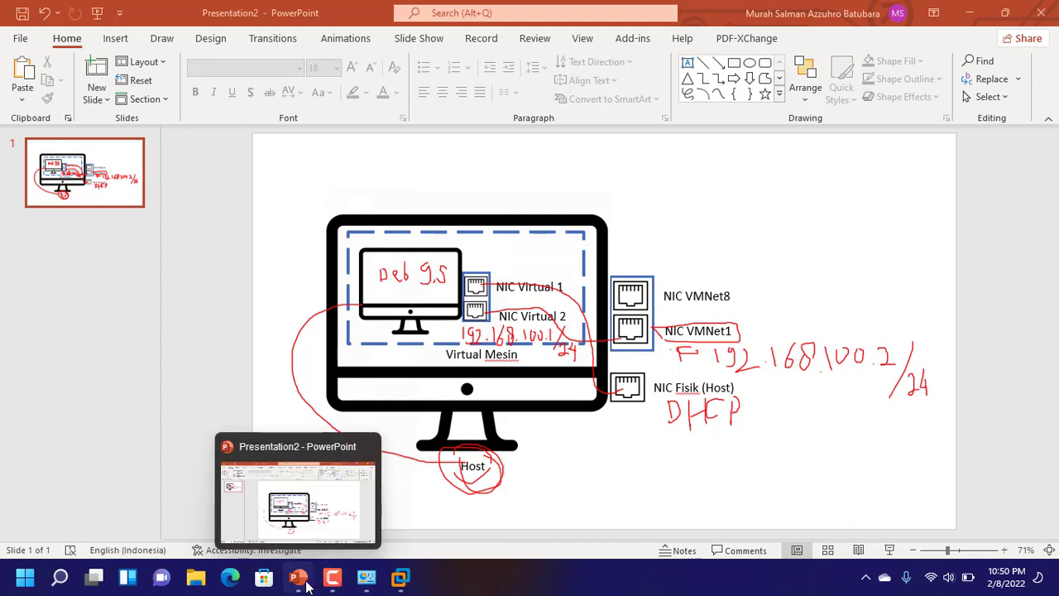
mouse_move(395, 584)
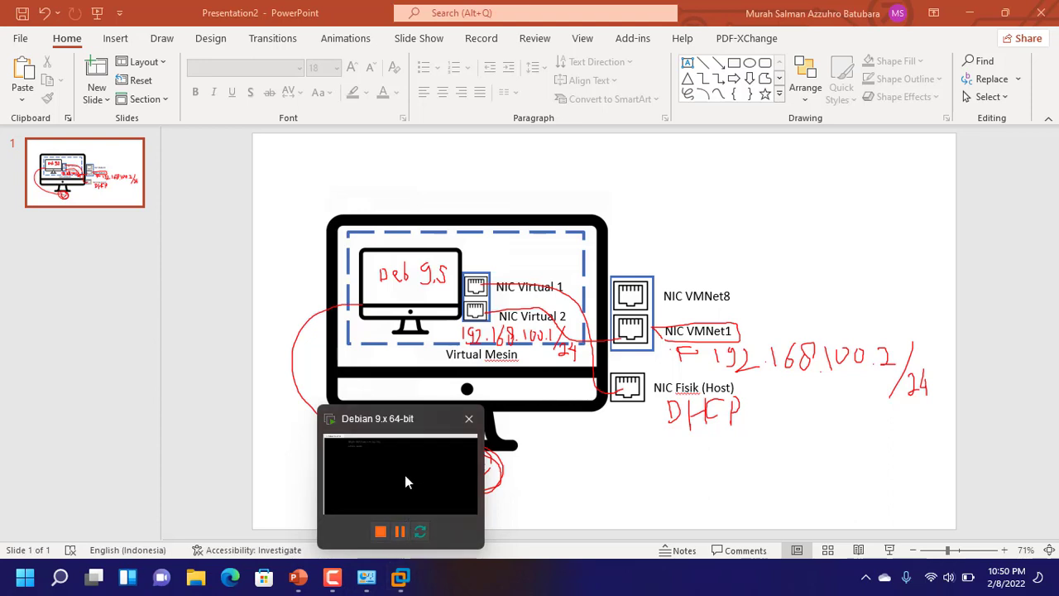
left_click(404, 475)
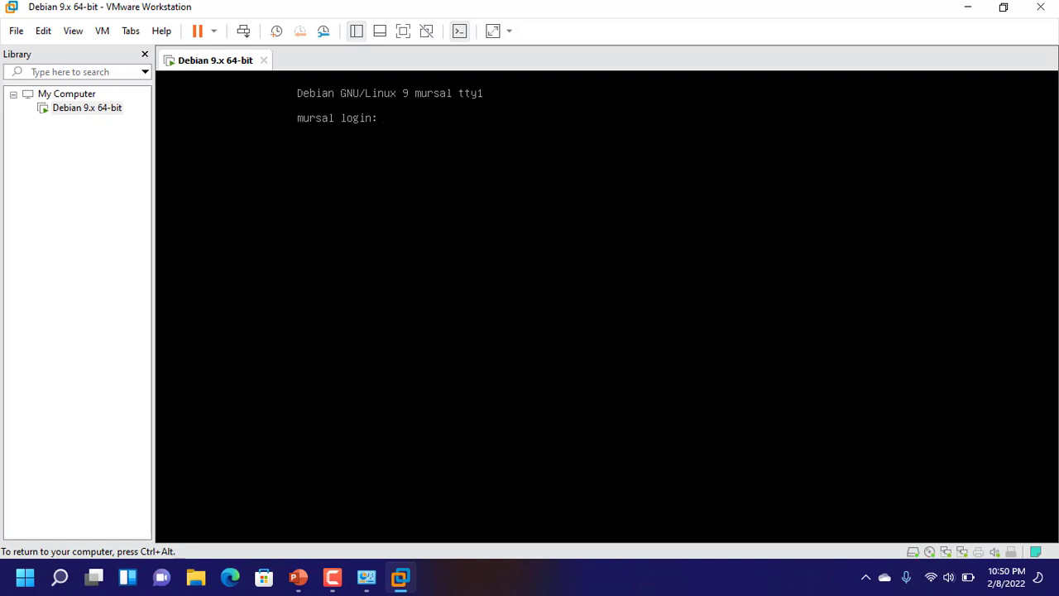
Log in at the Debian console with the user's name and password
type("mur")
type("sal")
key("Return")
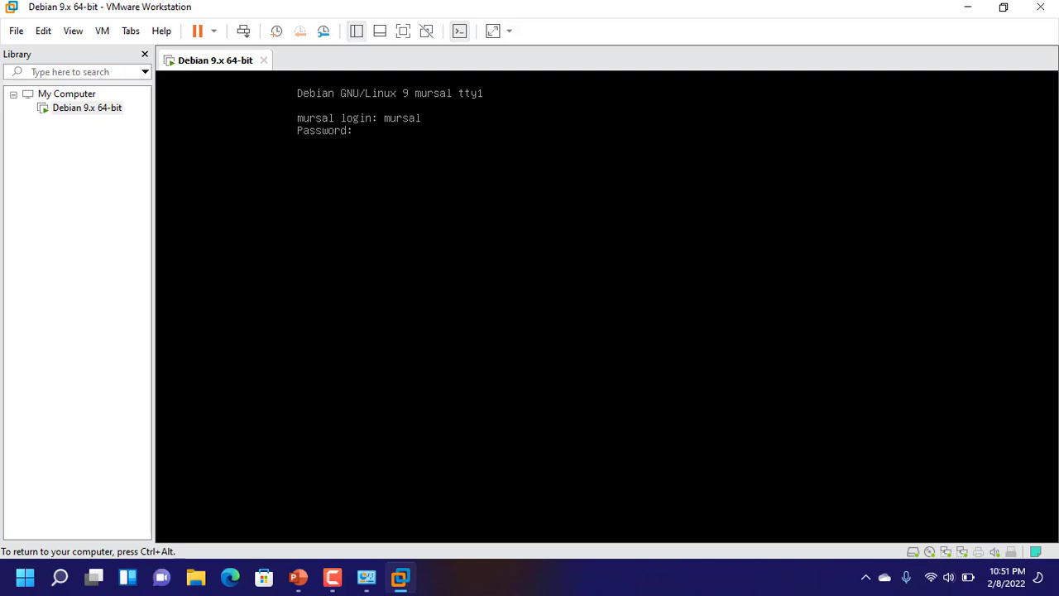
key("Return")
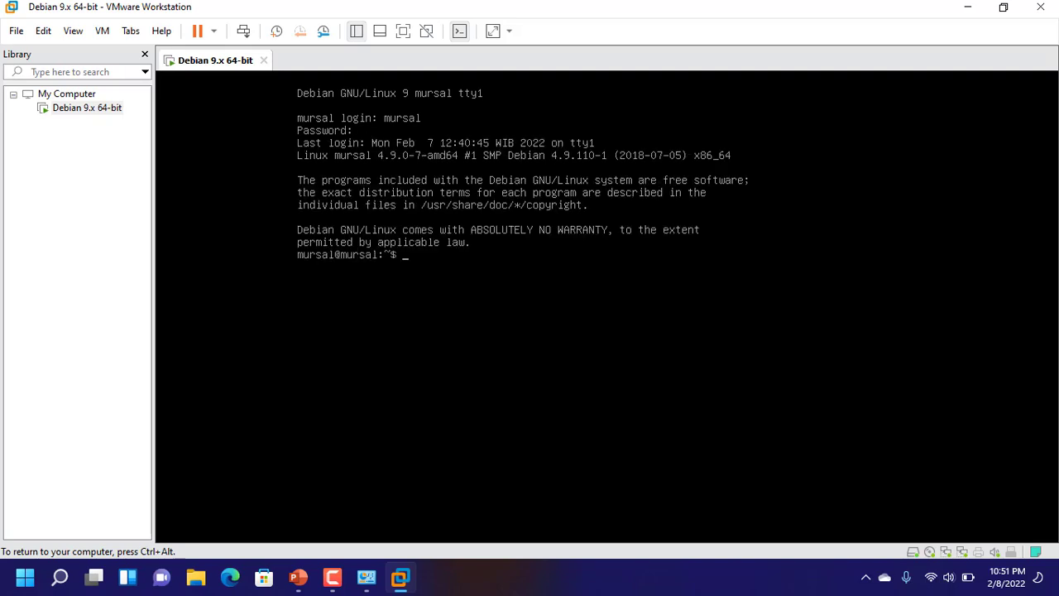
Switch to root with su and run ip a to list interfaces
type("su")
key("Return")
key("Return")
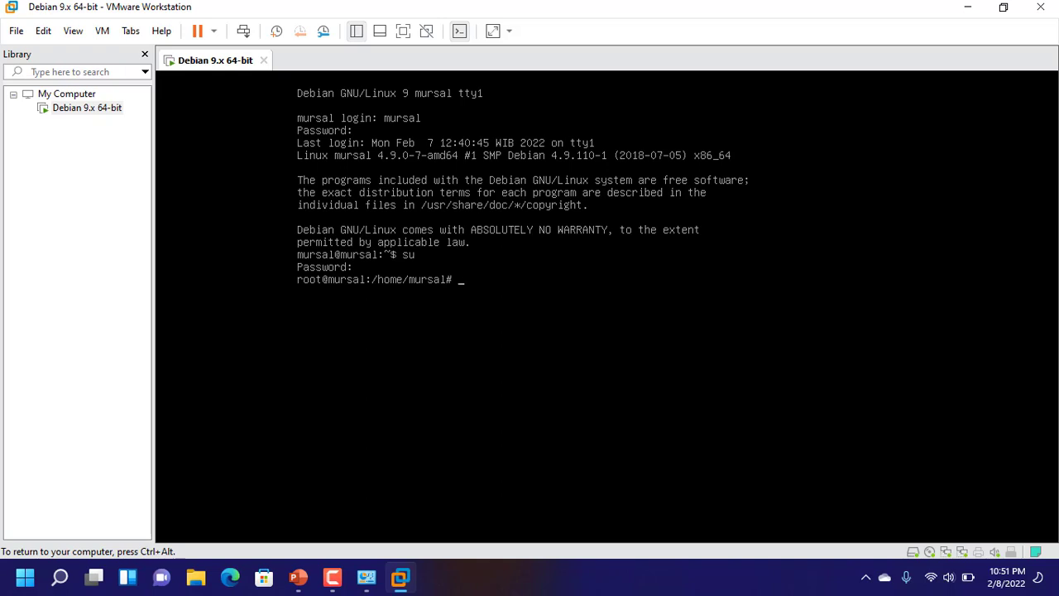
type("ip")
type(" a")
key("Return")
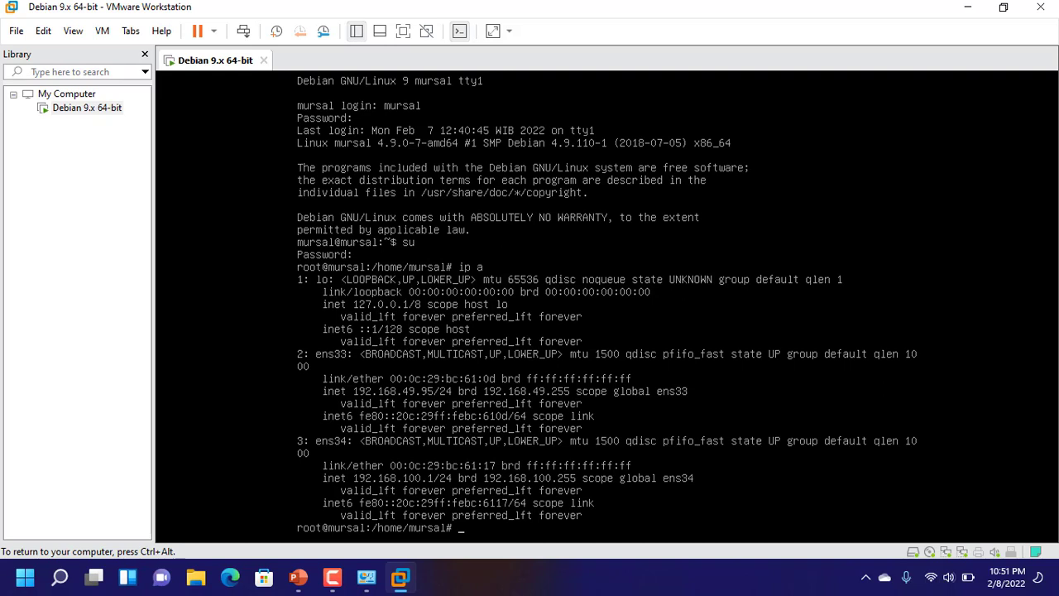
Toggle keyboard and mouse capture between the VM and the host with Ctrl+Alt and Ctrl+G
key("ctrl+alt")
left_click(238, 368)
key("ctrl+alt")
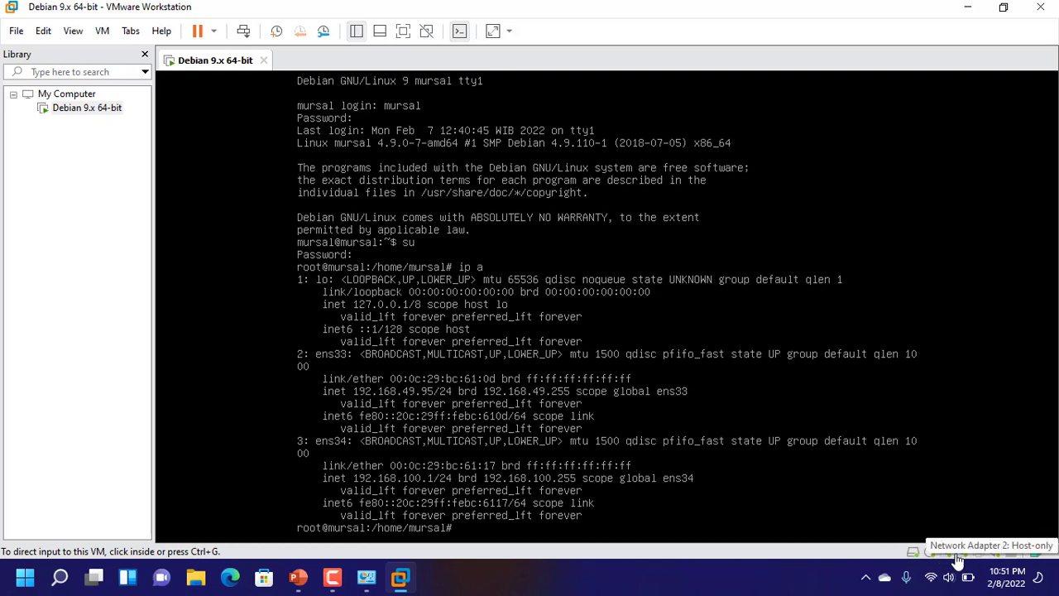
left_click(867, 469)
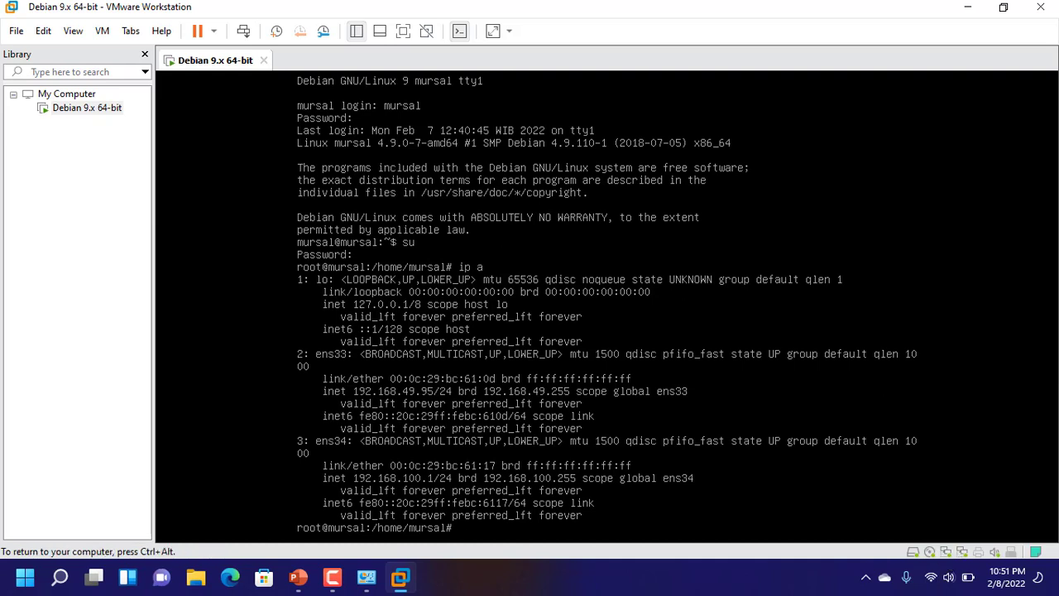
key("ctrl+alt")
left_click(303, 359)
key("ctrl+alt")
left_click(203, 328)
key("ctrl+alt")
left_click(225, 330)
key("ctrl+alt")
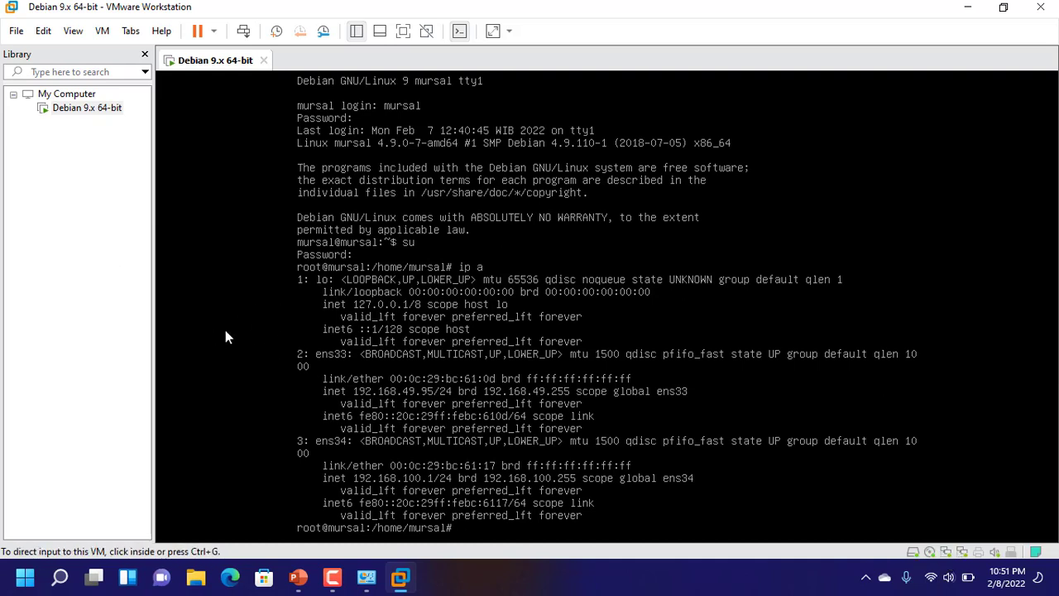
left_click(292, 355)
key("ctrl+alt")
left_click(293, 355)
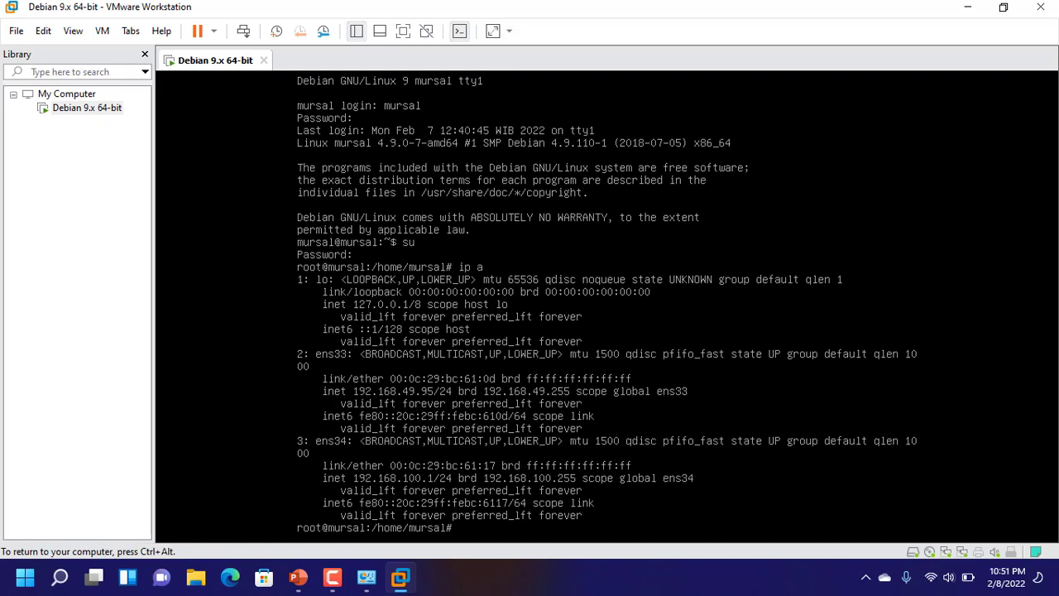
key("ctrl+alt")
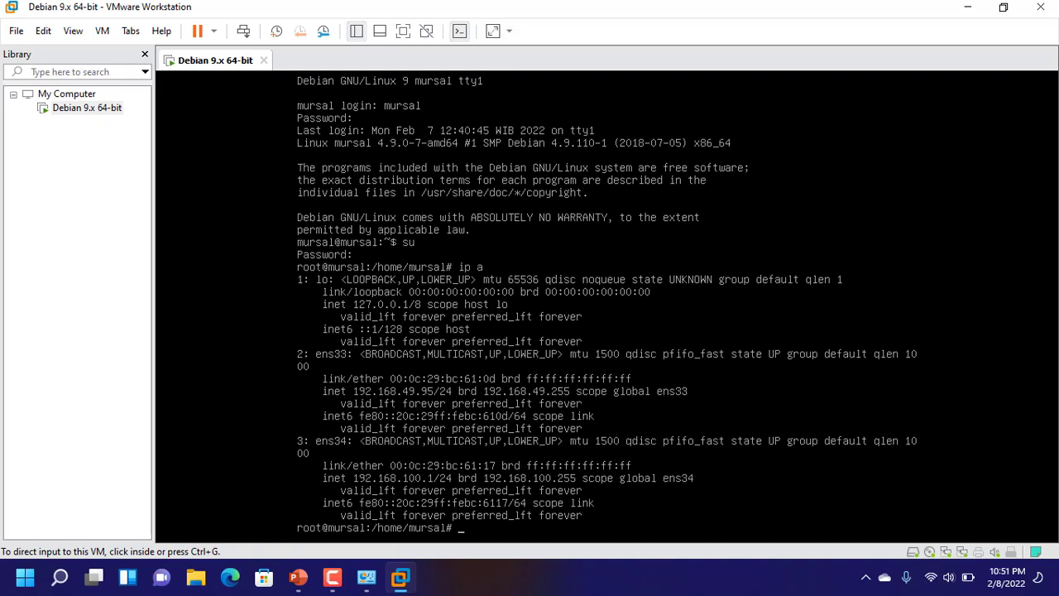
key("ctrl+g")
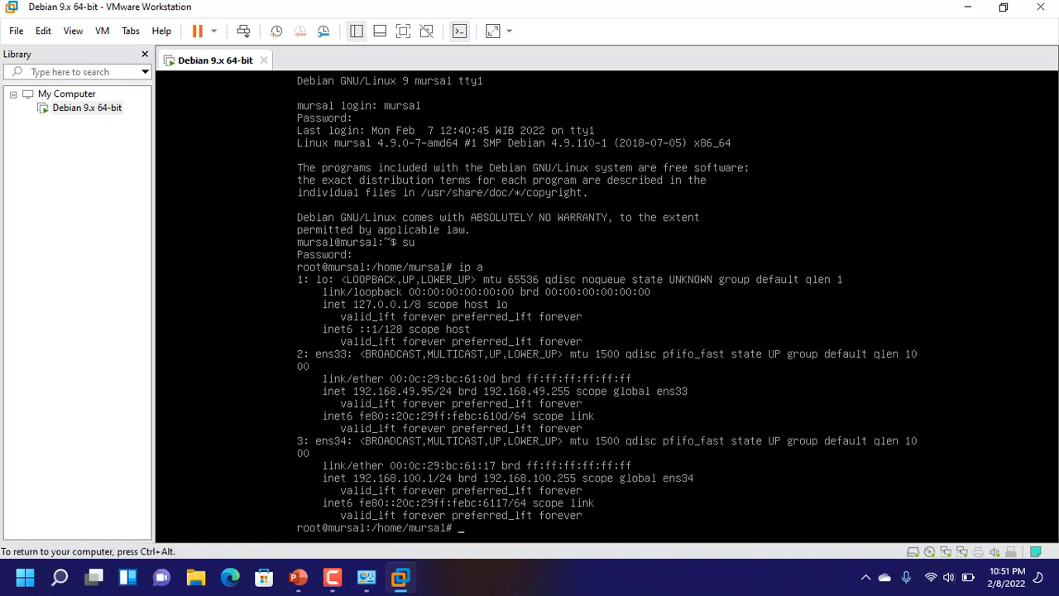
key("ctrl+alt")
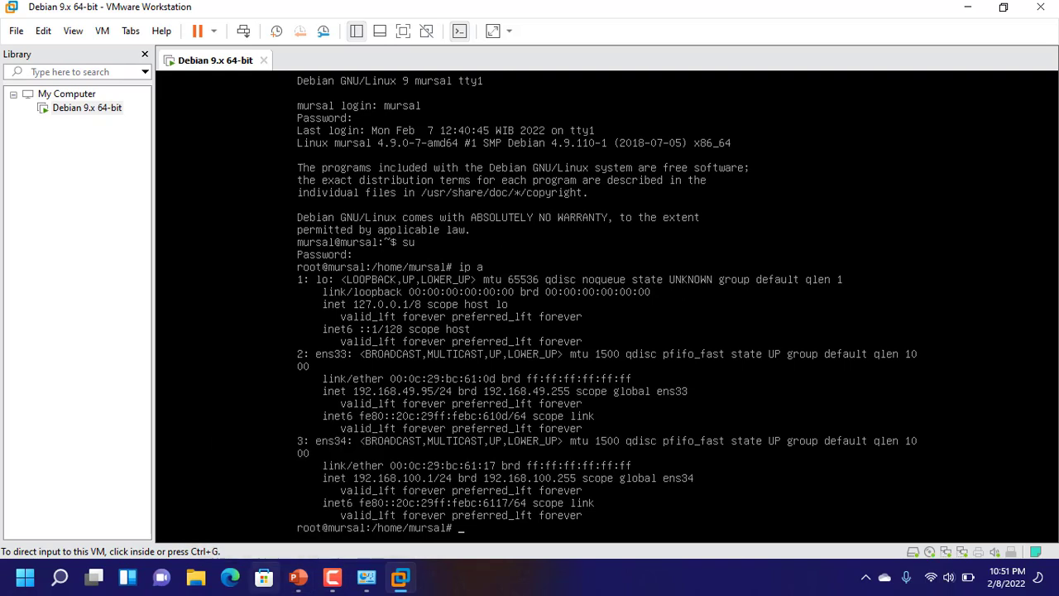
Show the Wi-Fi adapter's details: host IPv4 192.168.49.9, mask 255.255.255.0
mouse_move(366, 577)
left_click(444, 496)
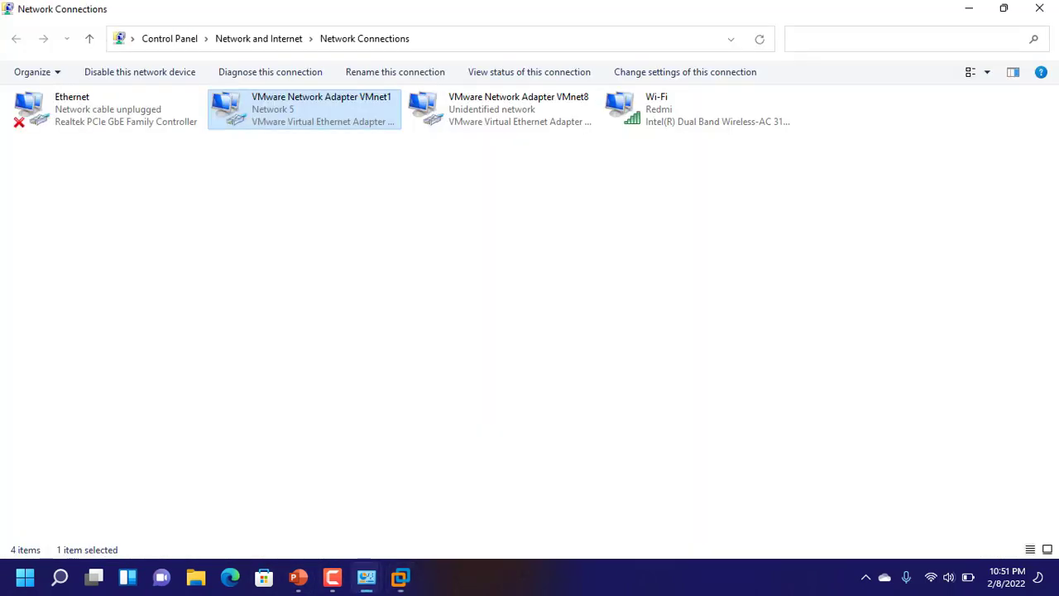
right_click(699, 120)
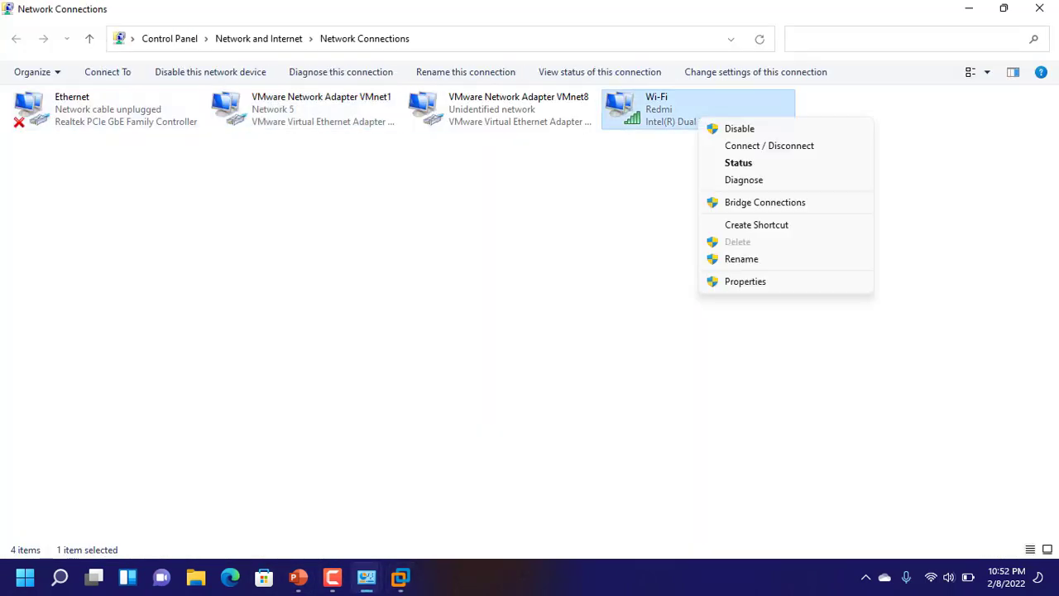
left_click(737, 163)
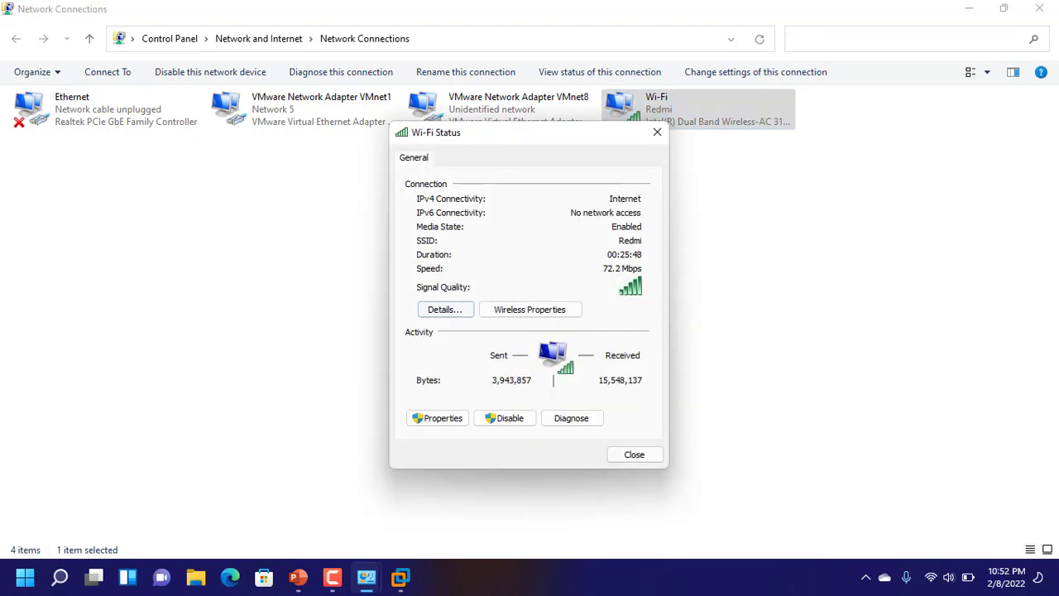
left_click(445, 309)
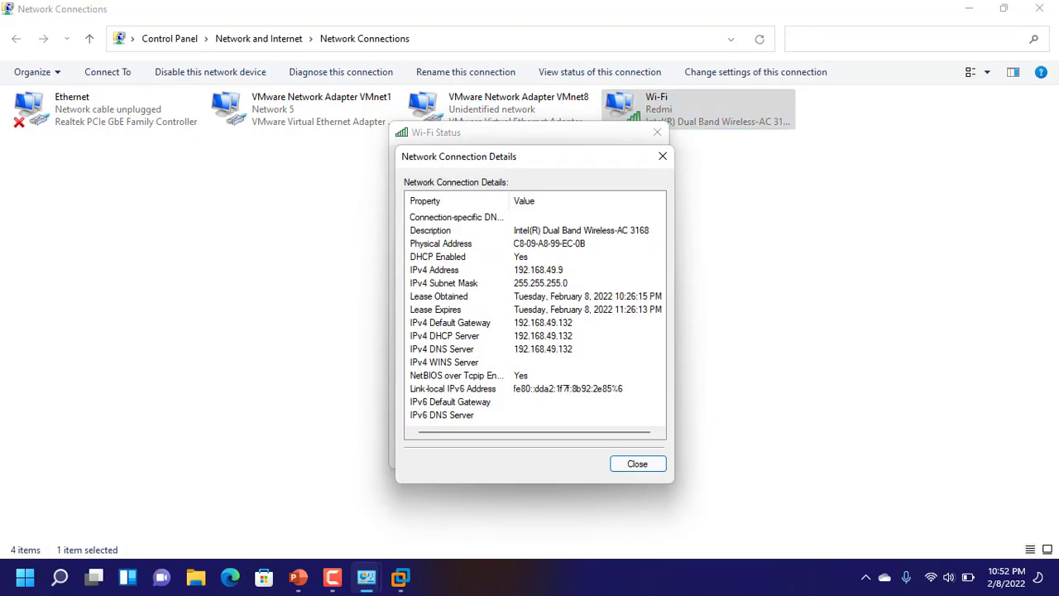
mouse_move(401, 577)
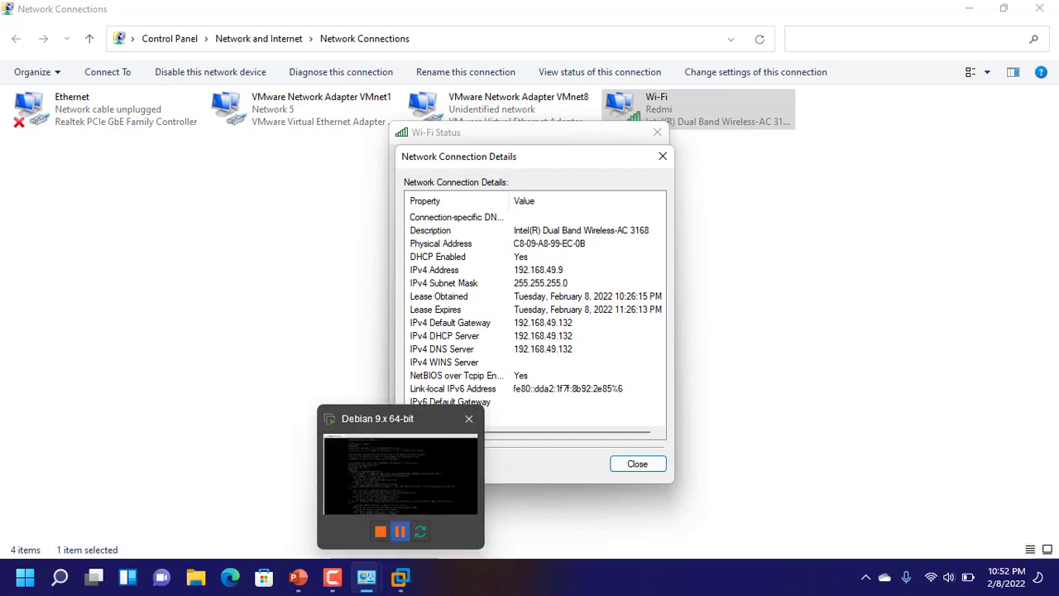
mouse_move(400, 488)
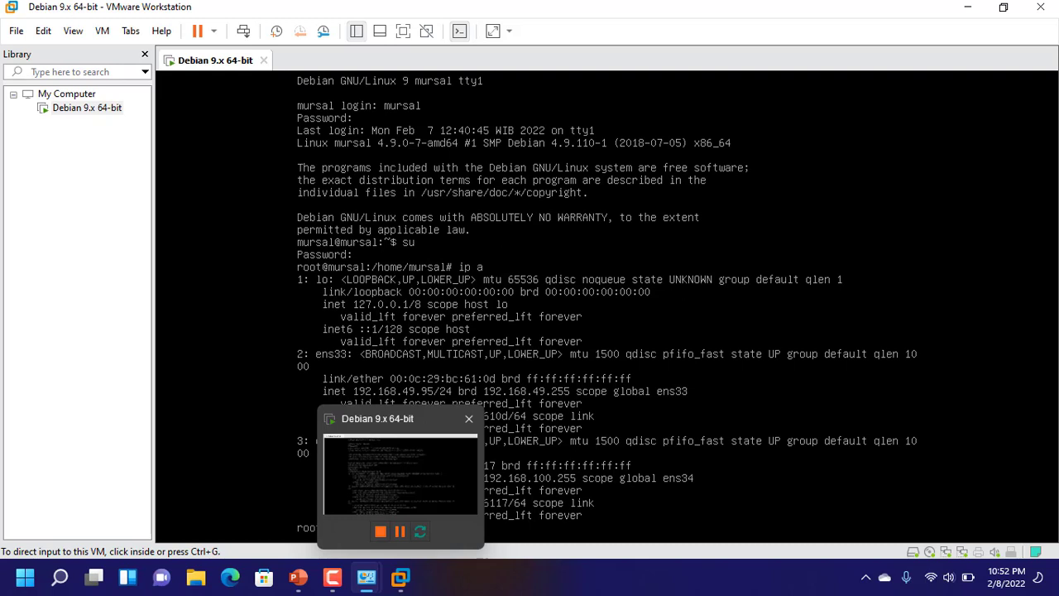
Bring the Debian VM window forward and toggle input capture with Ctrl+Alt and Ctrl+G
left_click(400, 476)
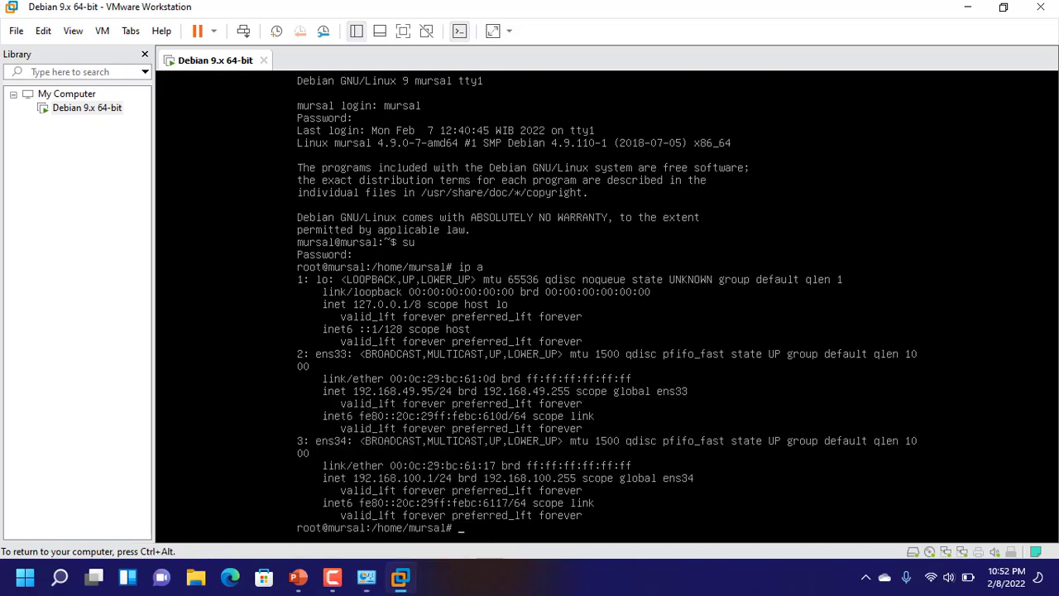
key("ctrl+alt")
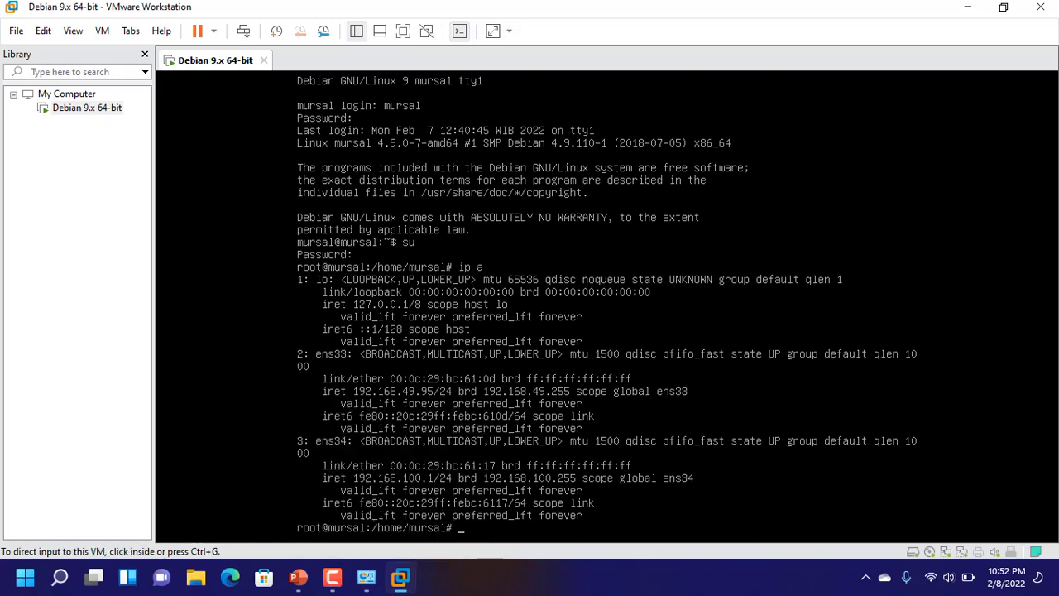
key("ctrl+g")
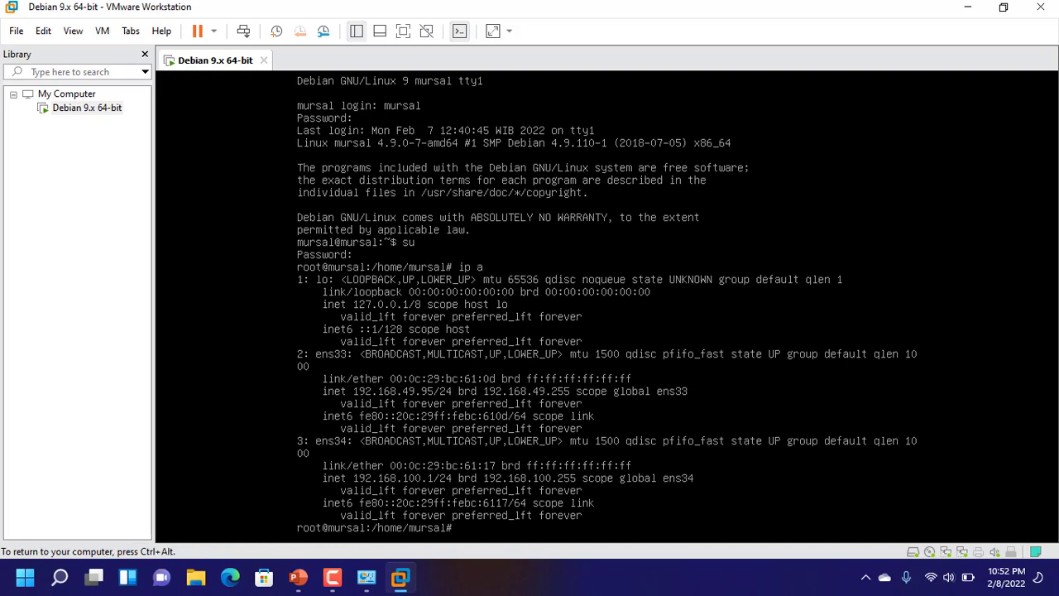
key("ctrl+alt")
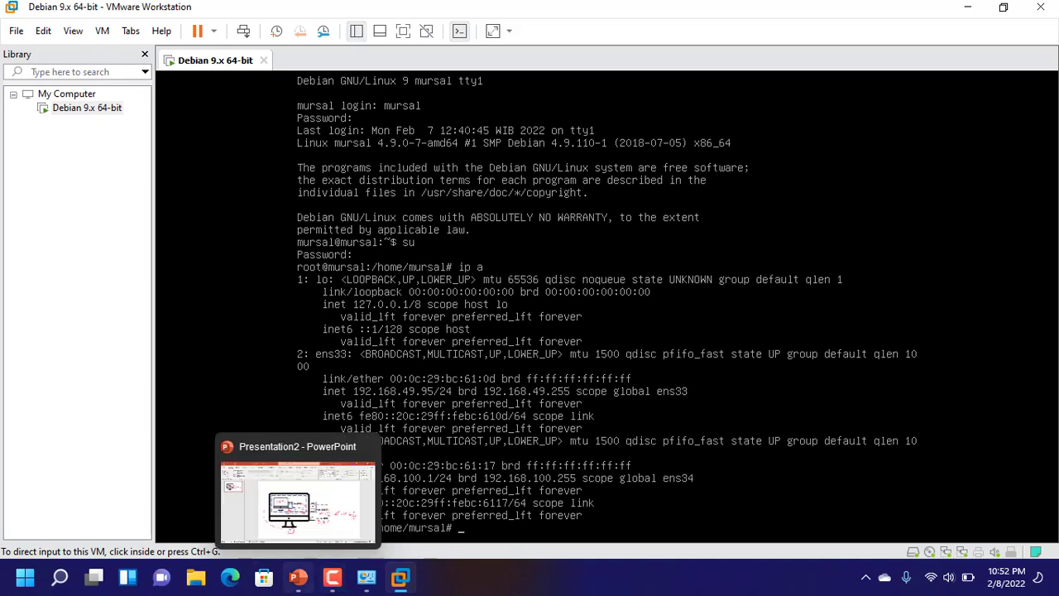
left_click(298, 576)
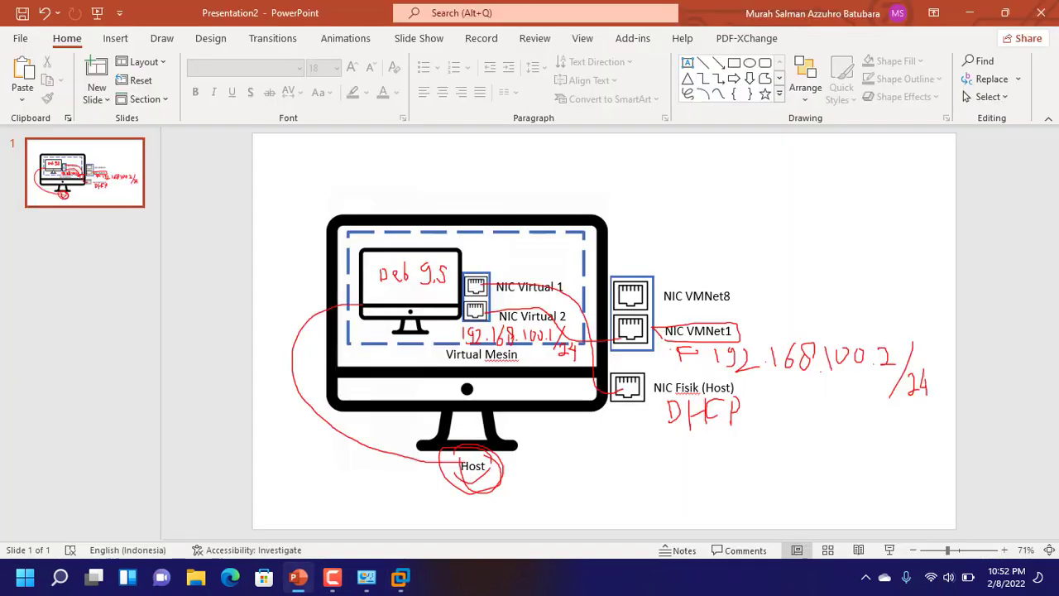
mouse_move(298, 577)
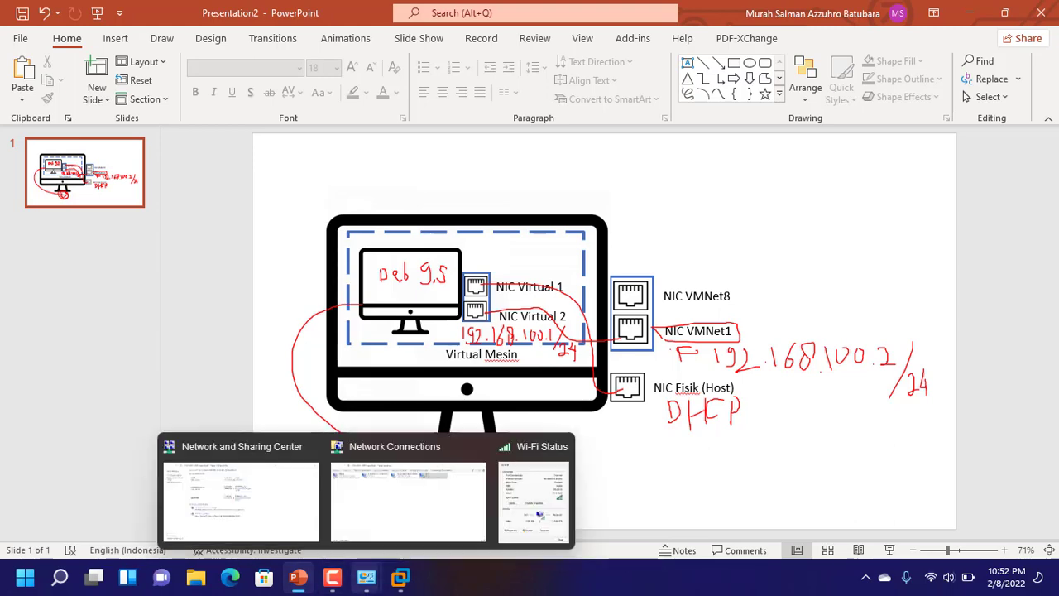
left_click(401, 476)
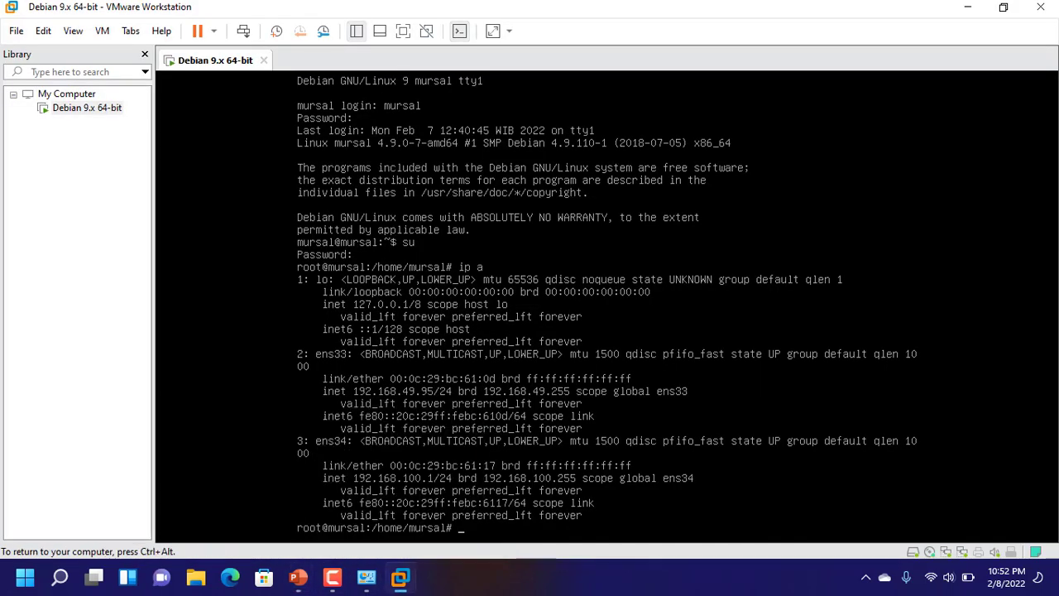
Free keyboard and mouse from the Debian VM with Ctrl+Alt
key("ctrl+alt")
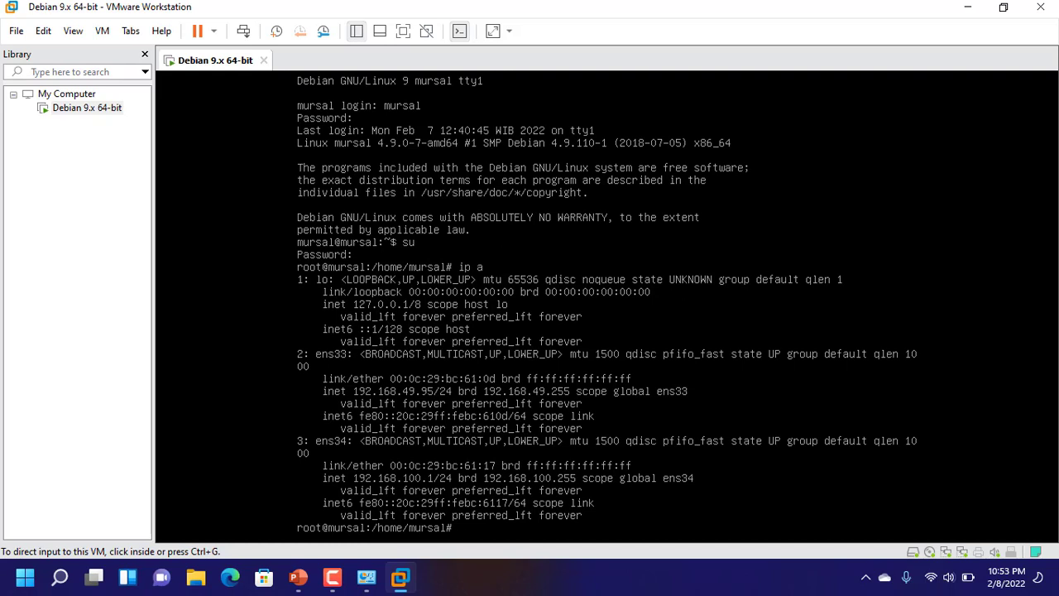
Launch Command Prompt from a search for cmd and move its window to the right
left_click(59, 576)
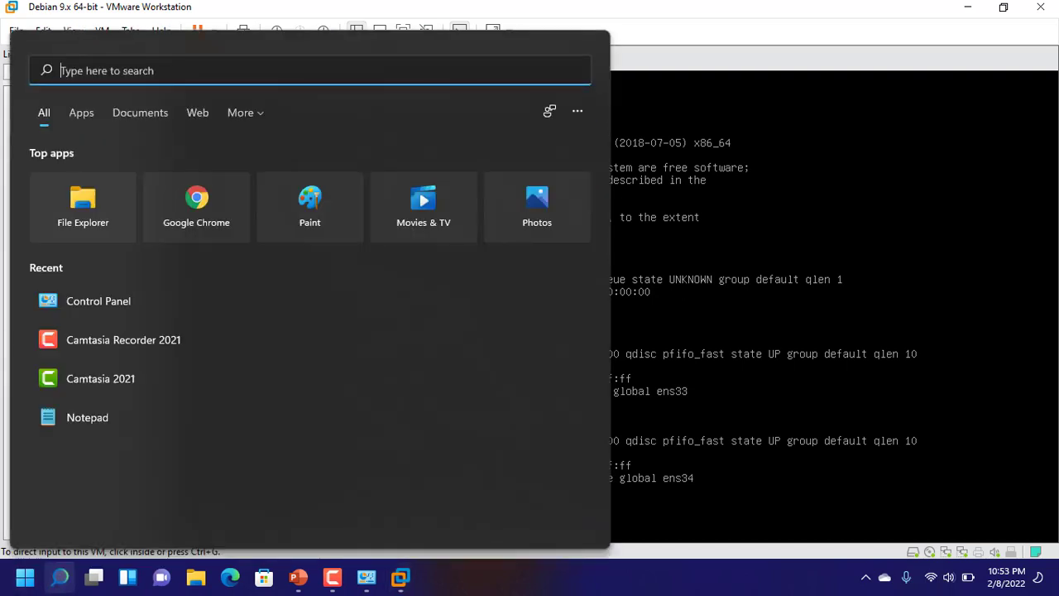
type("co")
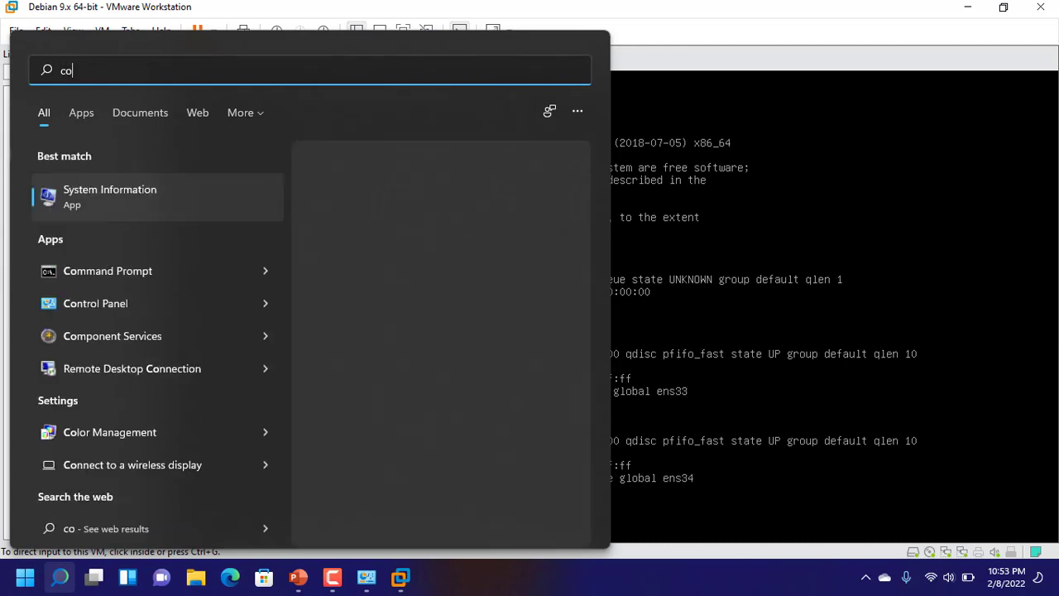
key("BackSpace")
type("md")
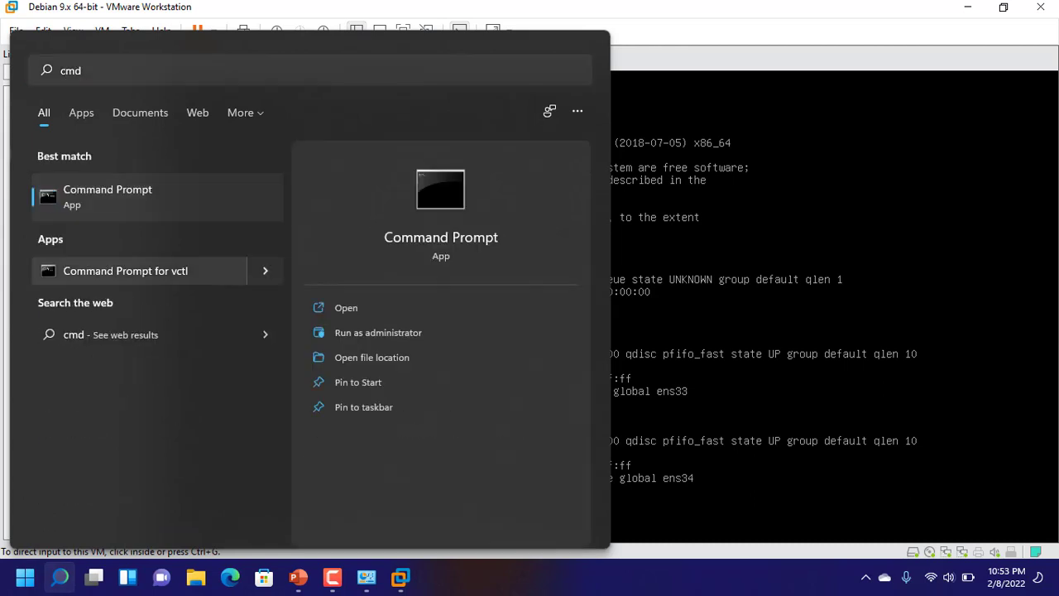
key("Return")
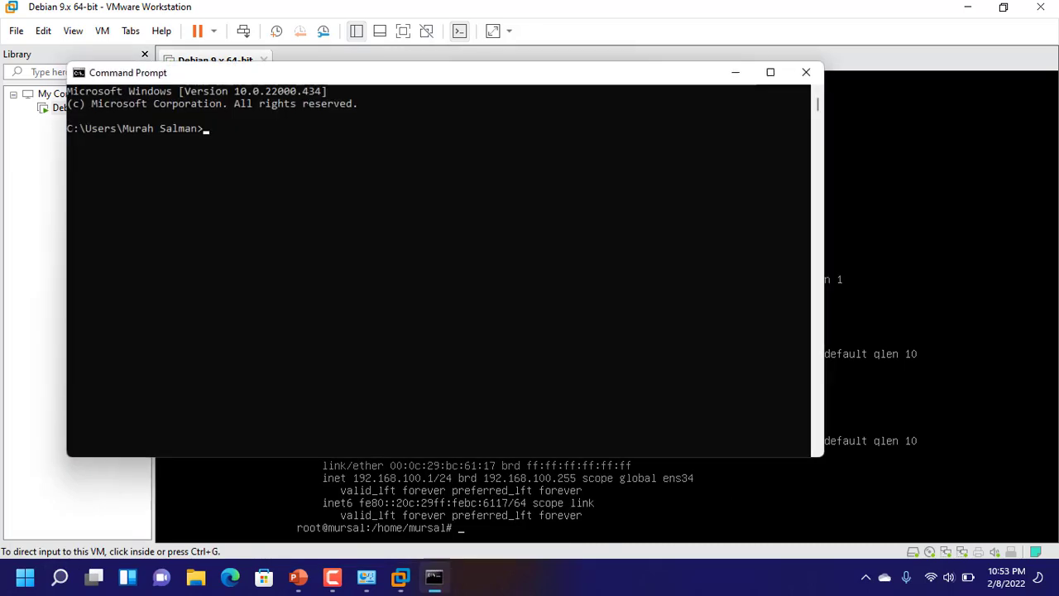
left_click_drag(365, 73, 779, 185)
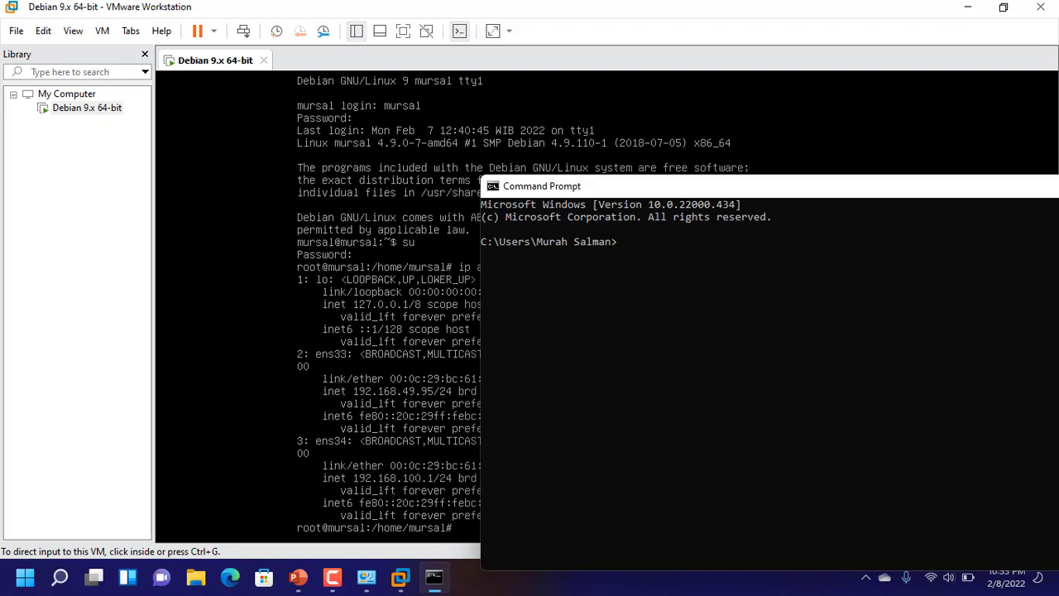
Ping 192.168.100.1 from the host, getting 4 of 4 replies with 0% loss
type("ping 192.168.100.1")
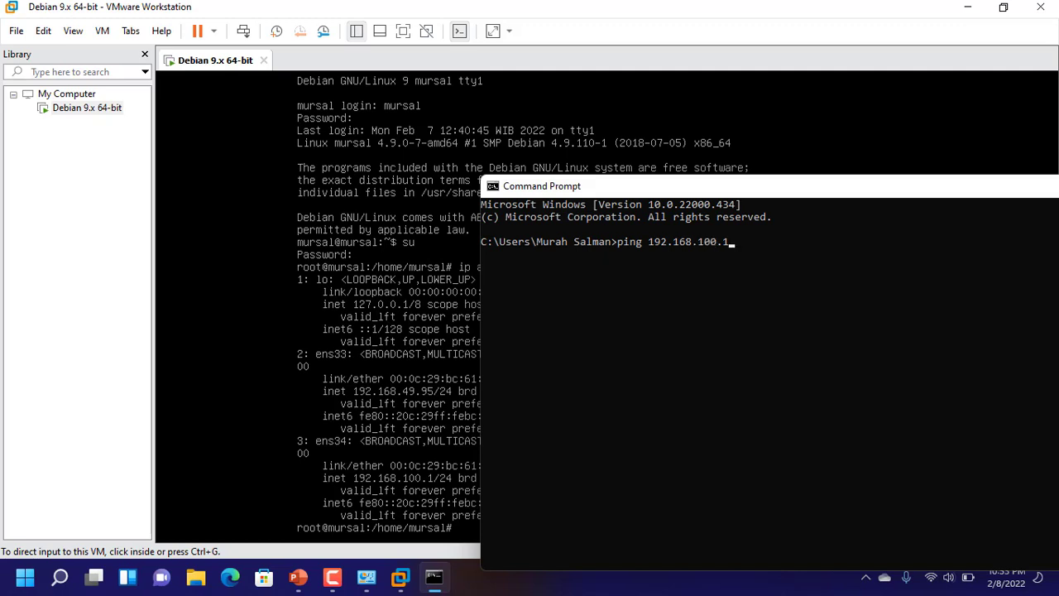
key("Return")
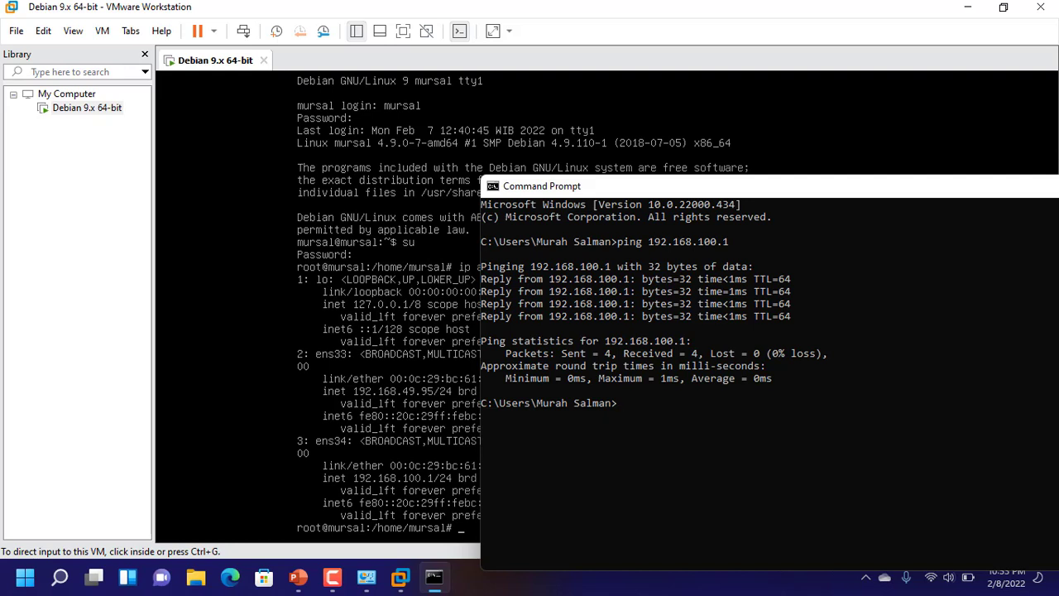
left_click_drag(662, 186, 642, 147)
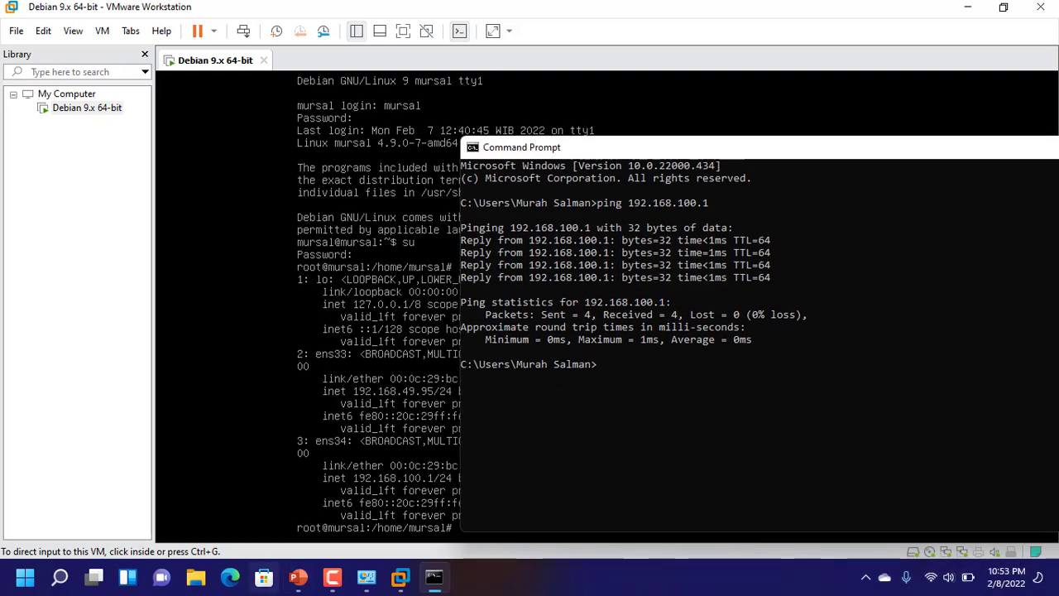
mouse_move(367, 577)
left_click(365, 496)
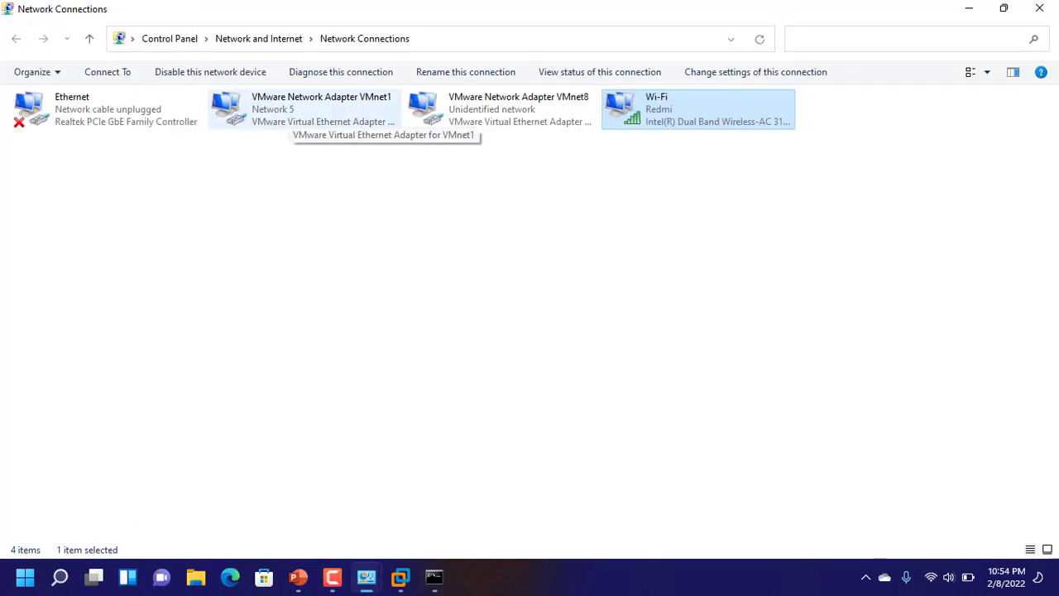
Check VMnet1's details show IPv4 192.168.100.2 and gateway 192.168.100.1, then return to the VM
right_click(319, 118)
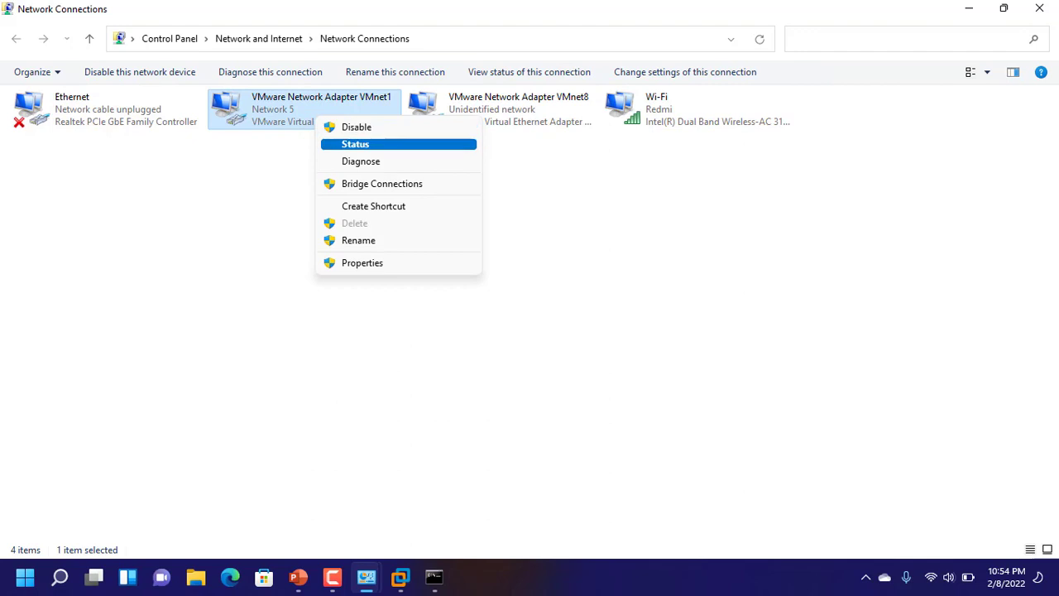
left_click(355, 144)
left_click(444, 281)
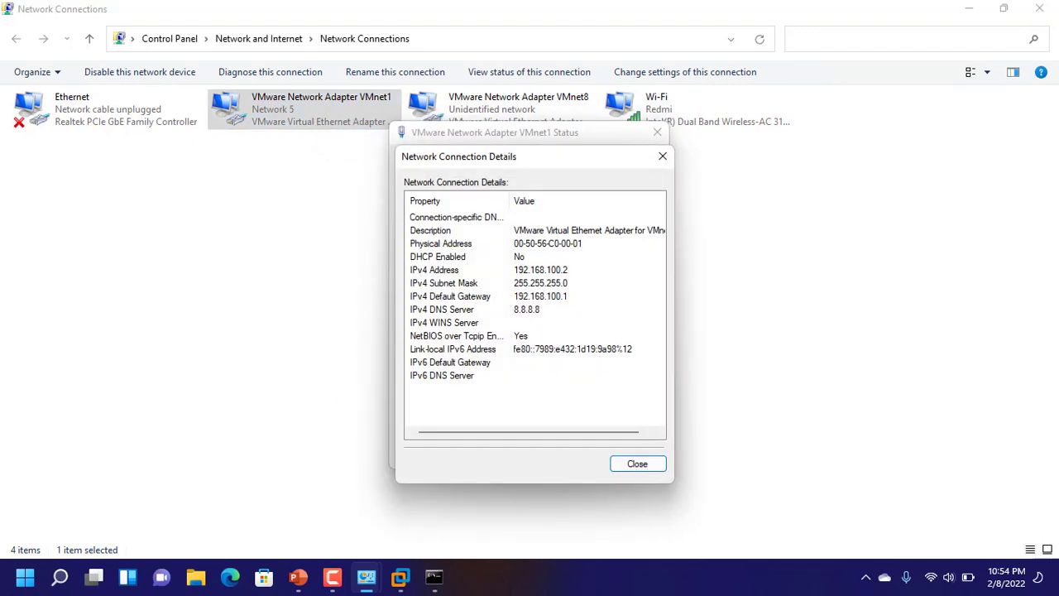
left_click(637, 464)
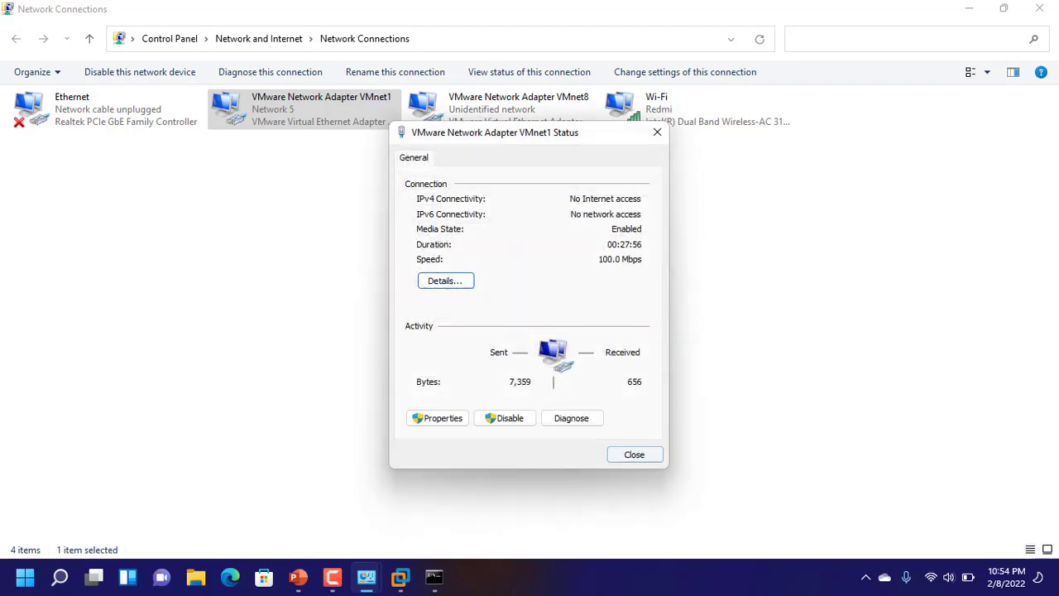
left_click(631, 451)
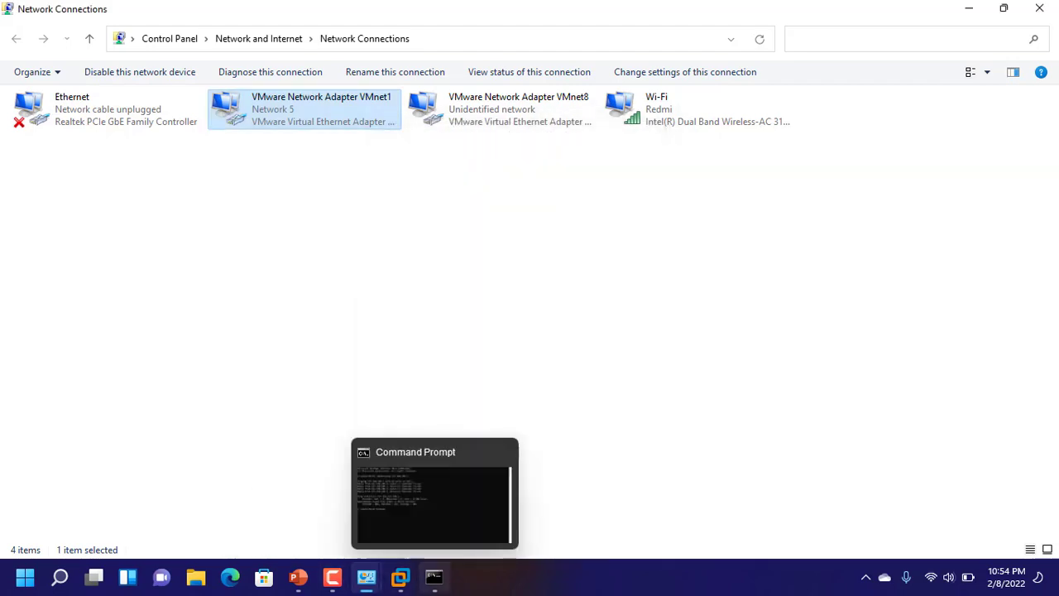
left_click(400, 576)
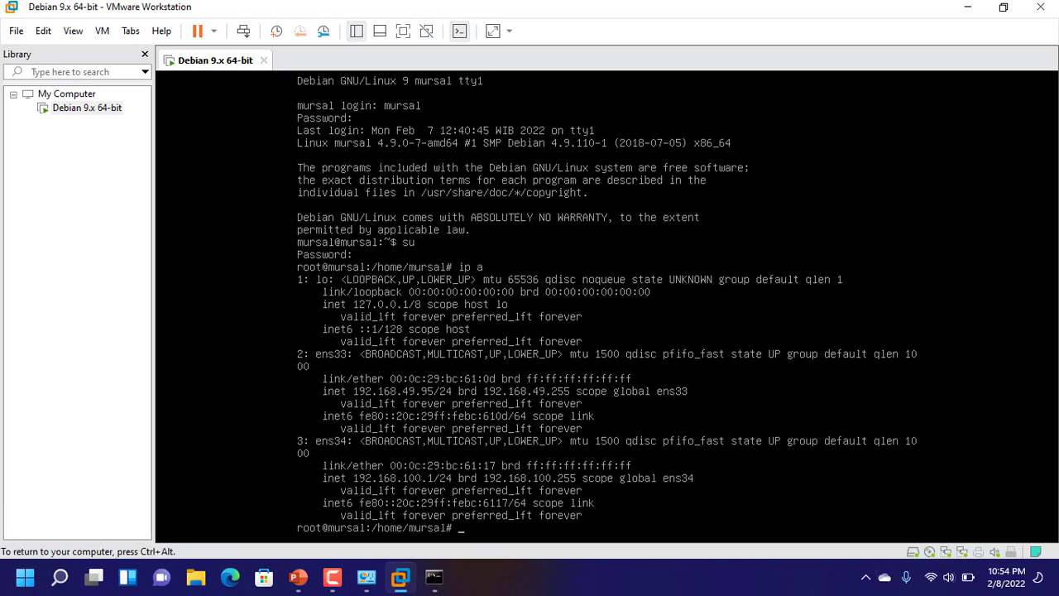
Ping the host at 192.168.100.2 from the Debian VM and stop it to show the 0% loss statistics
type("ping 192.1")
type("68.100.2")
key("Return")
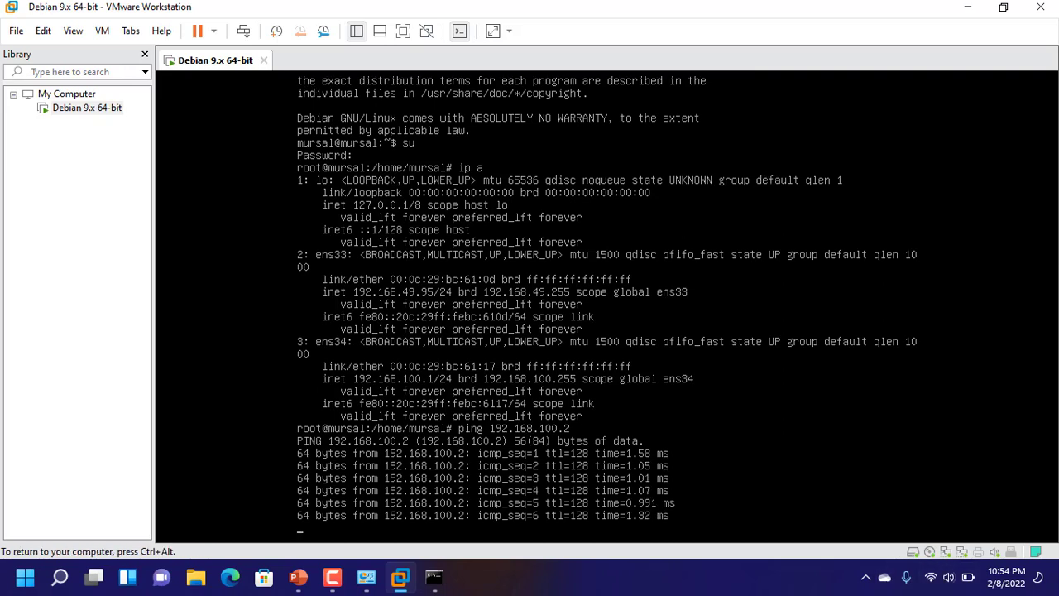
key("ctrl+c")
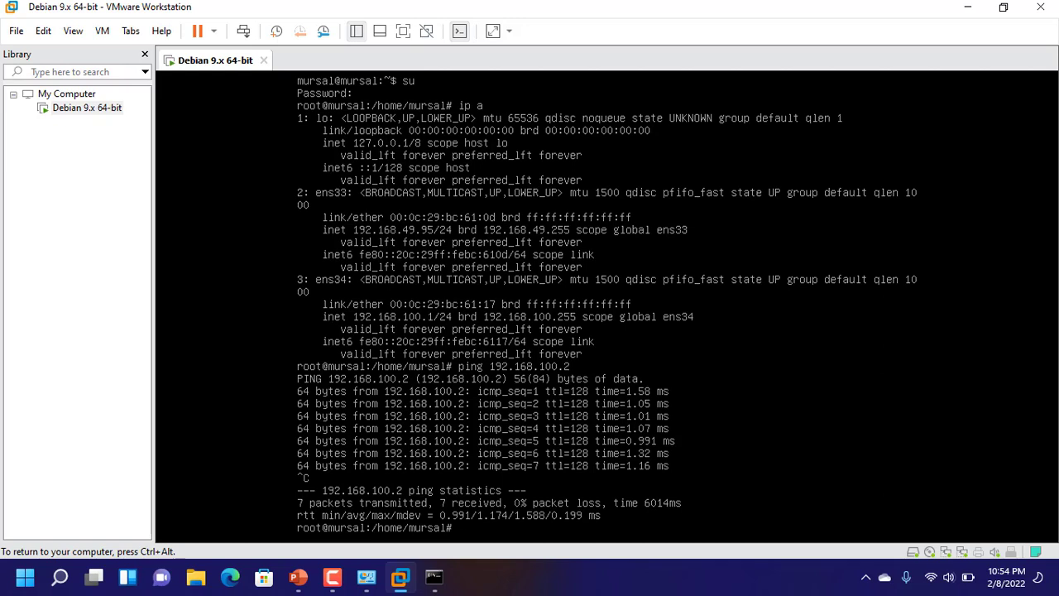
Release input from the VM with Ctrl+Alt, then give keyboard control back with Ctrl+G
mouse_move(366, 576)
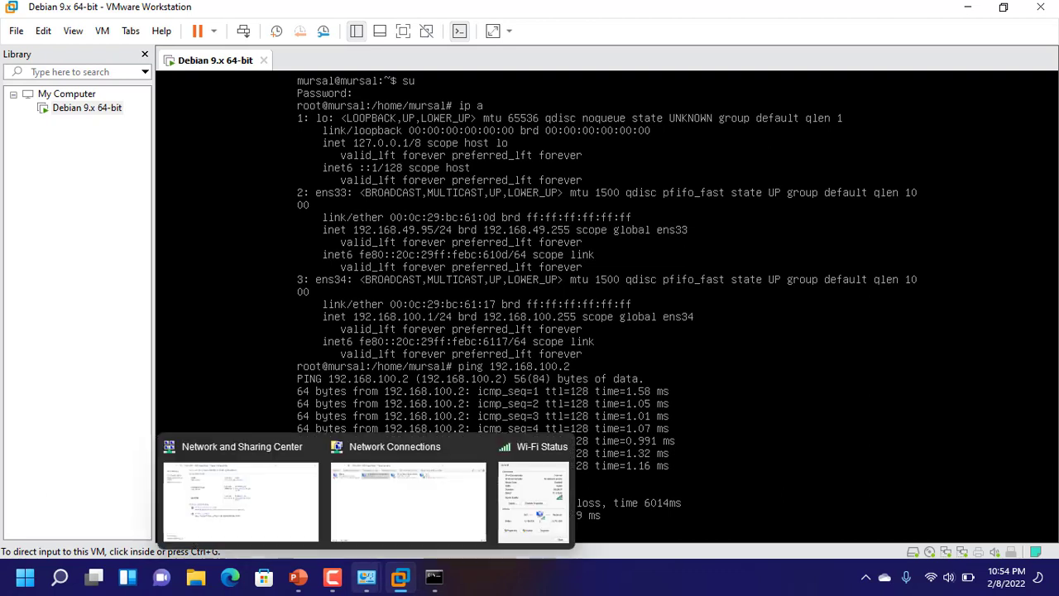
mouse_move(433, 576)
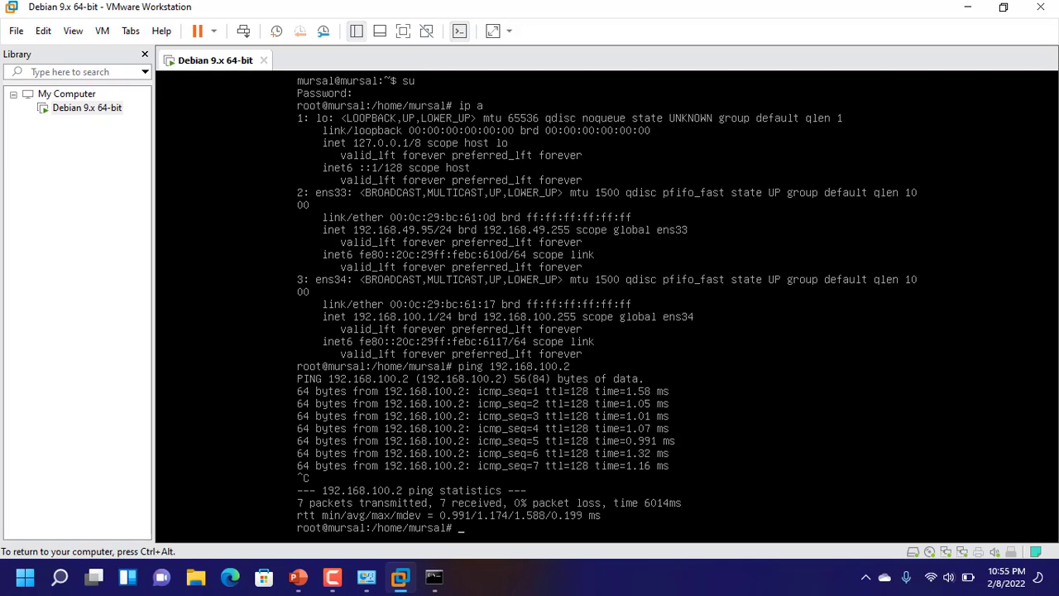
key("ctrl+alt")
key("ctrl+g")
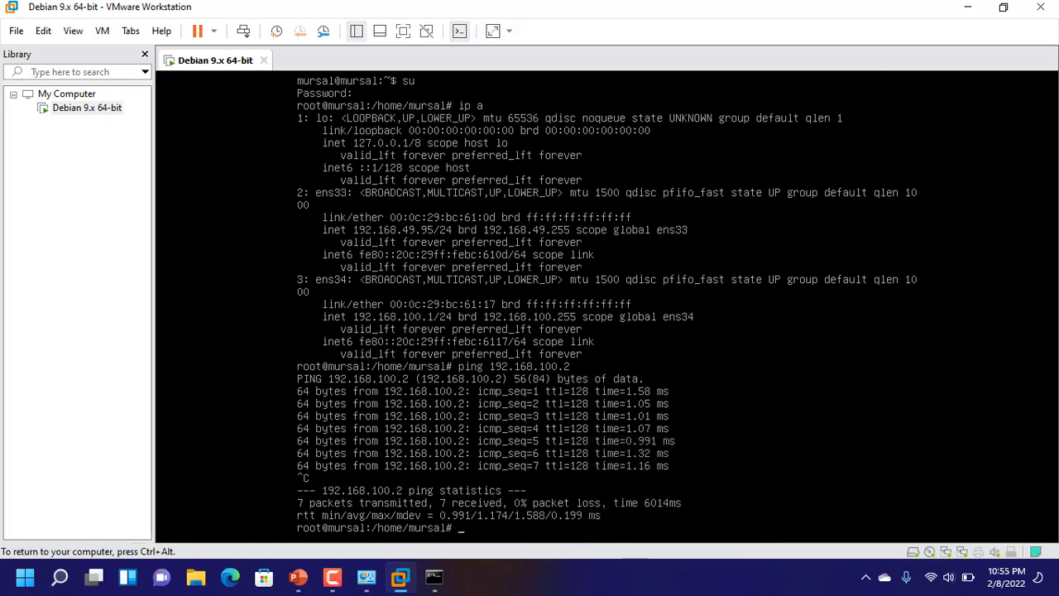